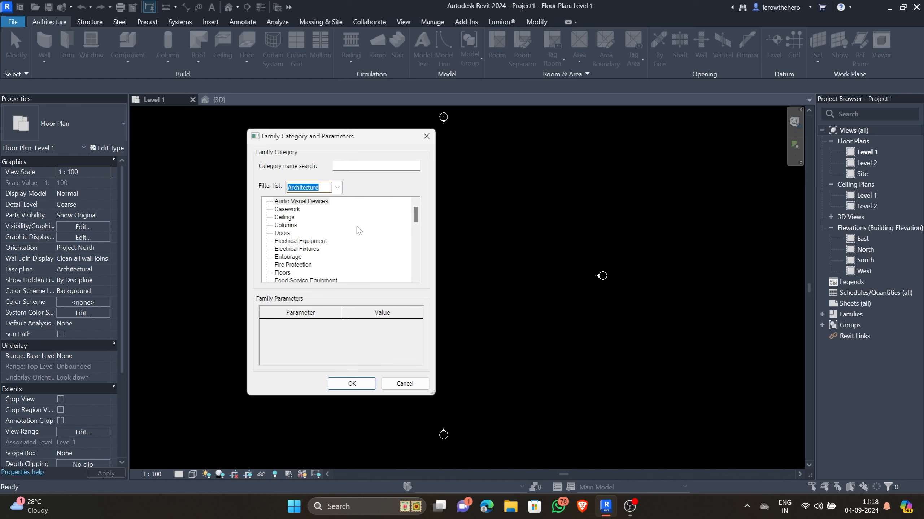
# - Create an in-place model in the Casework category with the name Casework 1
pyautogui.scroll(-2, 368, 238)
pyautogui.scroll(2, 370, 239)
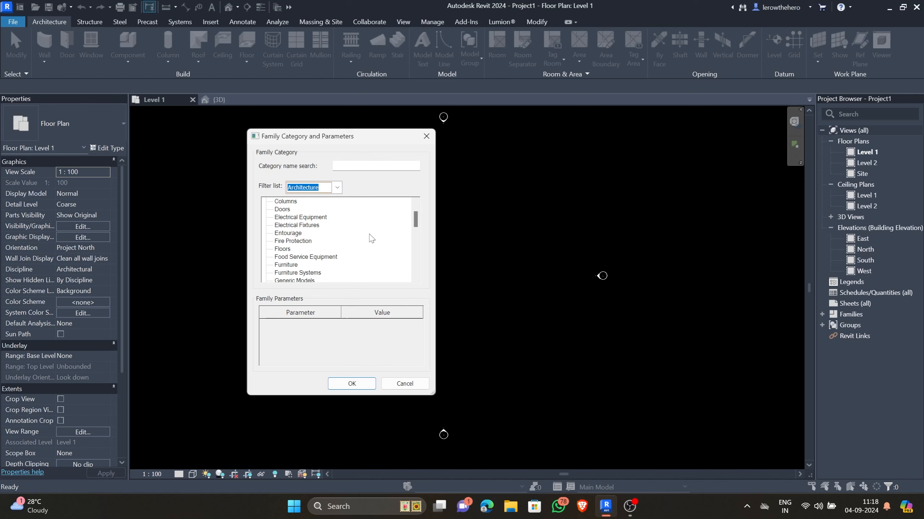
pyautogui.scroll(-1, 364, 244)
pyautogui.scroll(-4, 359, 250)
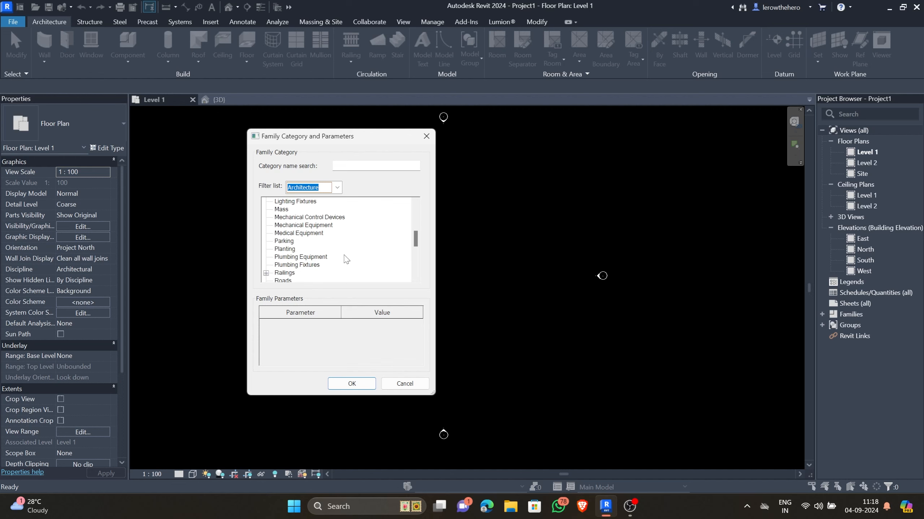
pyautogui.scroll(-3, 345, 255)
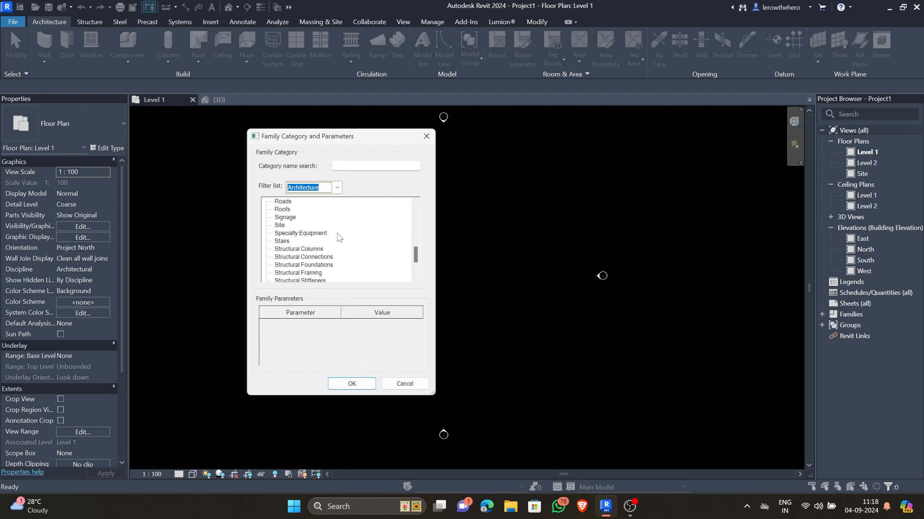
pyautogui.scroll(1, 339, 238)
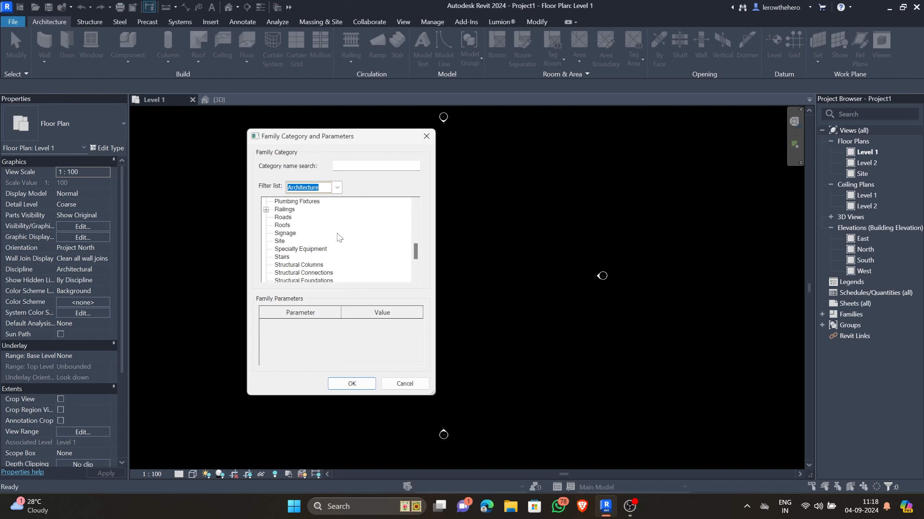
pyautogui.scroll(-3, 340, 242)
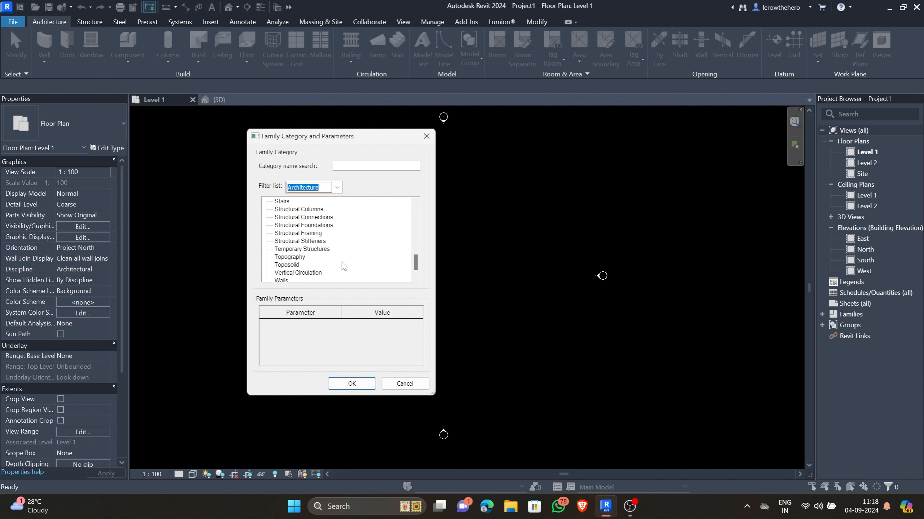
pyautogui.scroll(10, 342, 265)
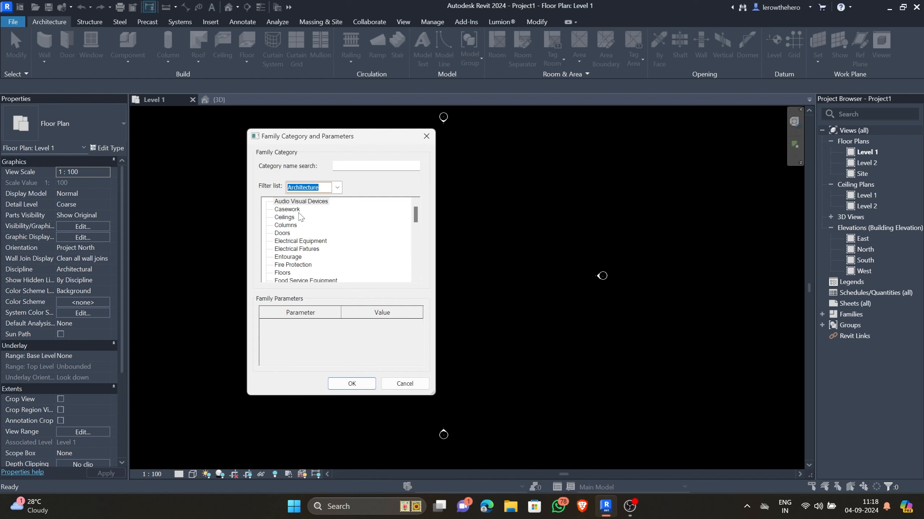
pyautogui.click(298, 212)
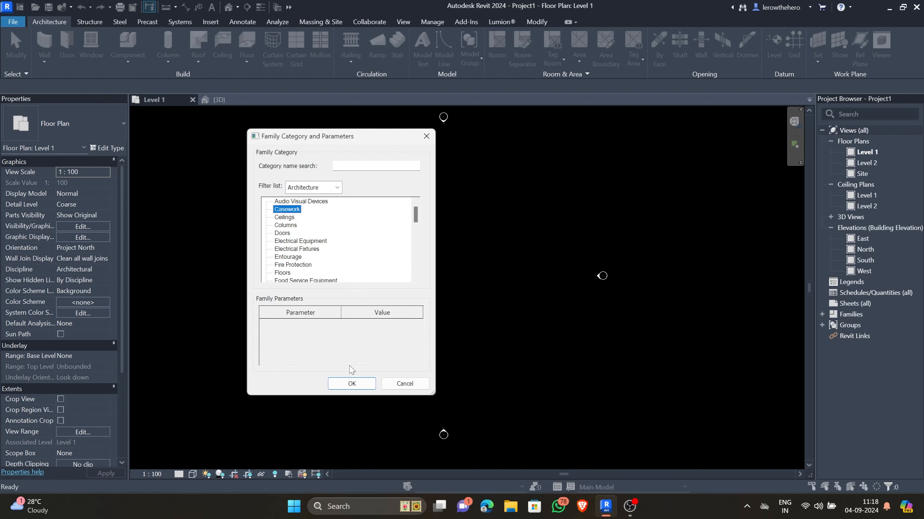
pyautogui.click(352, 384)
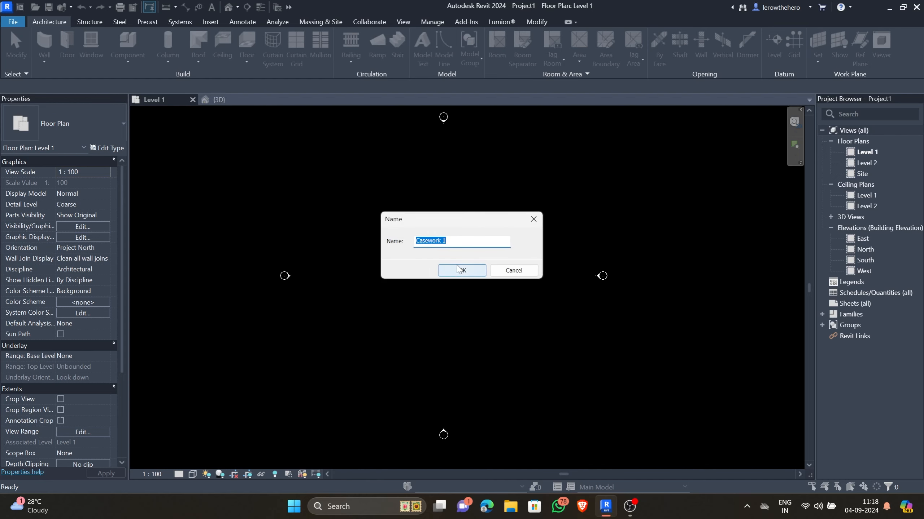
pyautogui.click(470, 275)
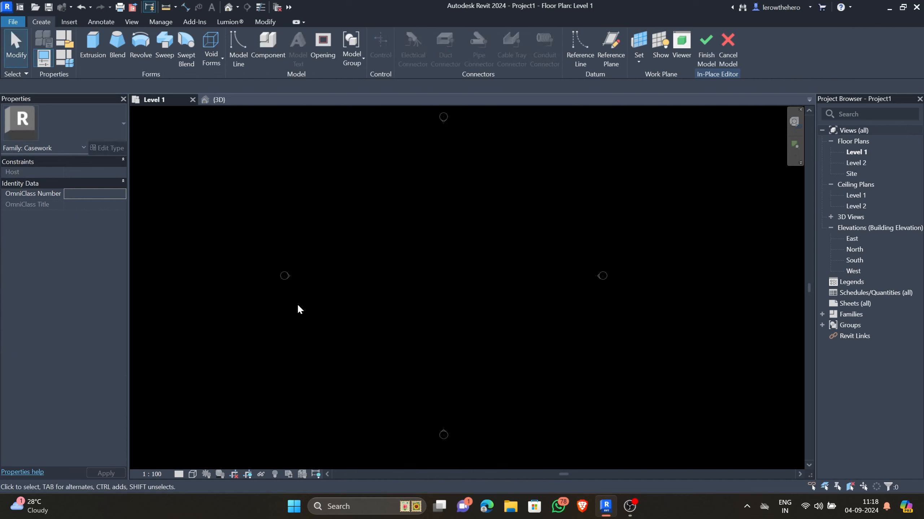
pyautogui.moveTo(425, 258)
pyautogui.mouseDown(button='middle')
pyautogui.moveTo(319, 256)
pyautogui.moveTo(368, 273)
pyautogui.mouseUp(button='middle')
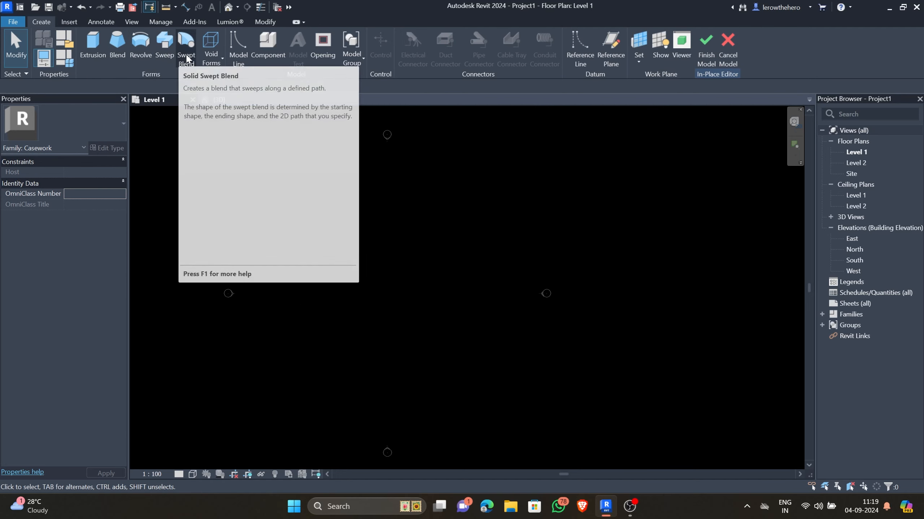
pyautogui.click(207, 61)
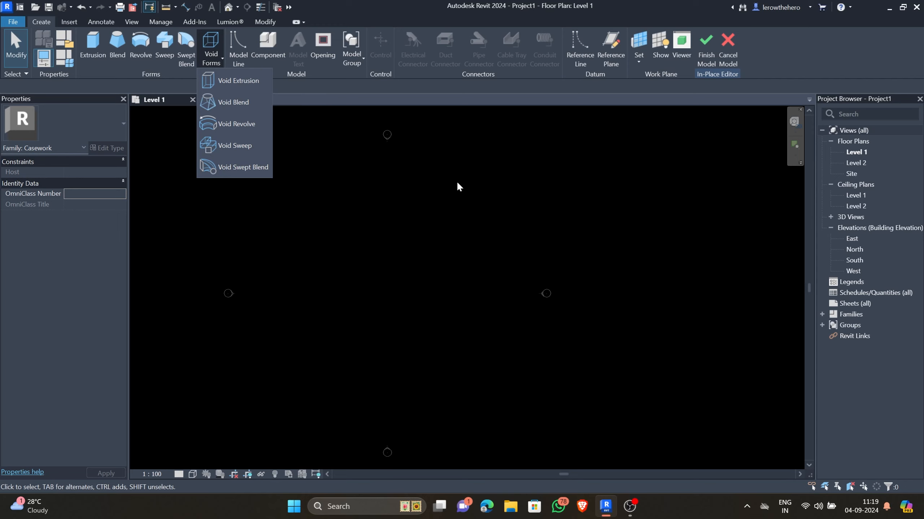
pyautogui.click(457, 187)
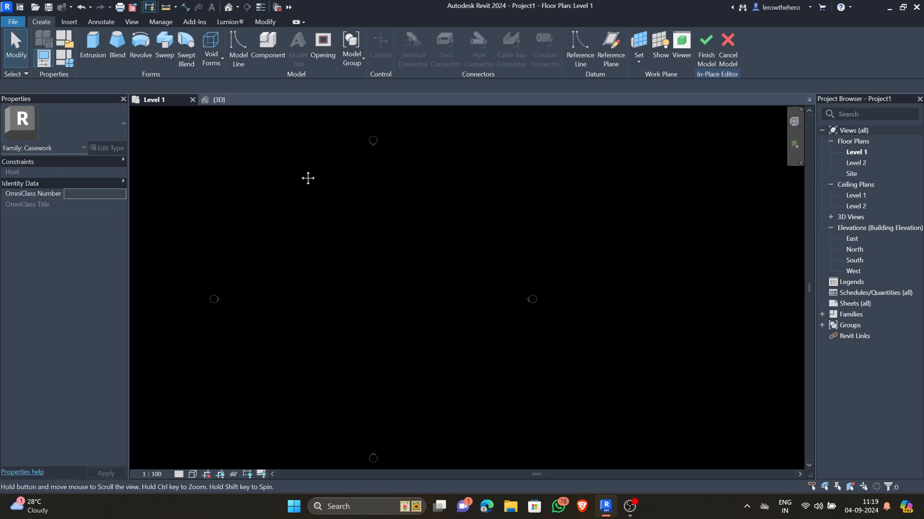
pyautogui.moveTo(308, 179); pyautogui.dragTo(278, 177, button='middle')
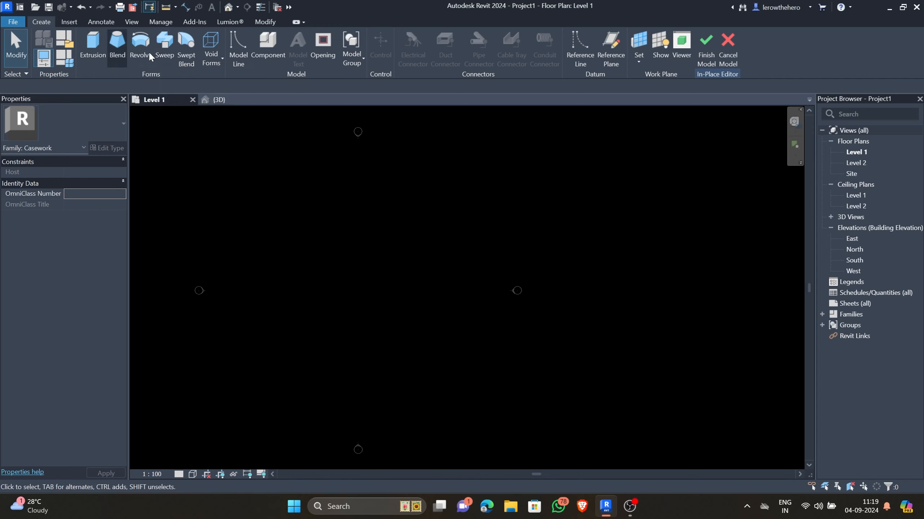
pyautogui.click(218, 55)
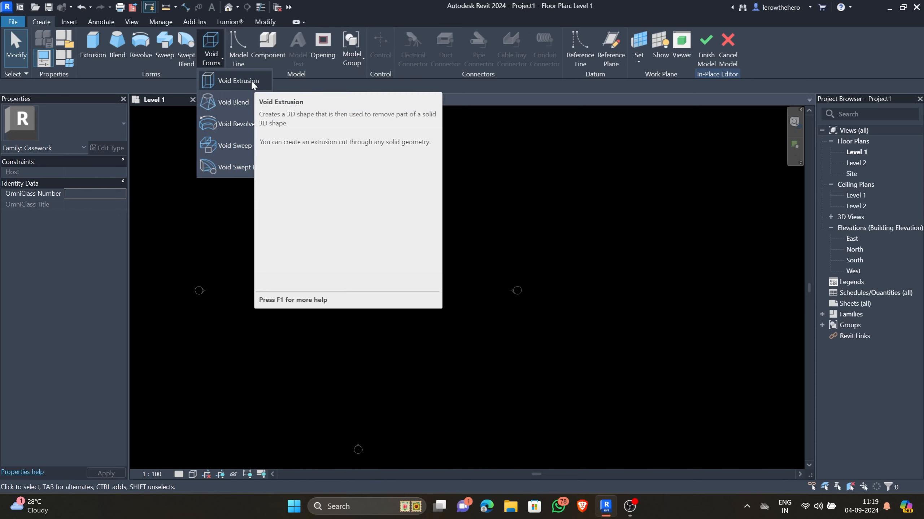
pyautogui.click(306, 196)
pyautogui.moveTo(306, 196); pyautogui.dragTo(323, 188, button='middle')
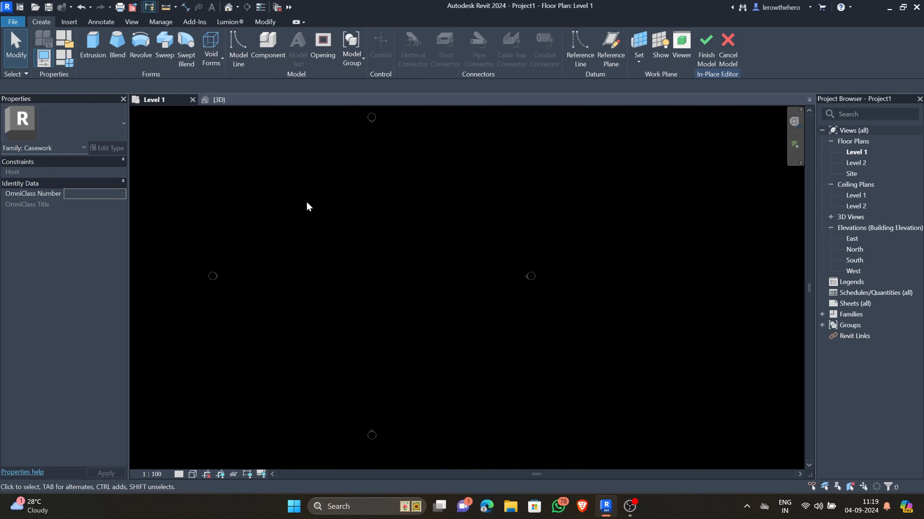
# - Create a solid extrusion on the Level 1 plan from a rectangle about 3000 mm wide and 26000 mm long, with depth 250
pyautogui.click(93, 51)
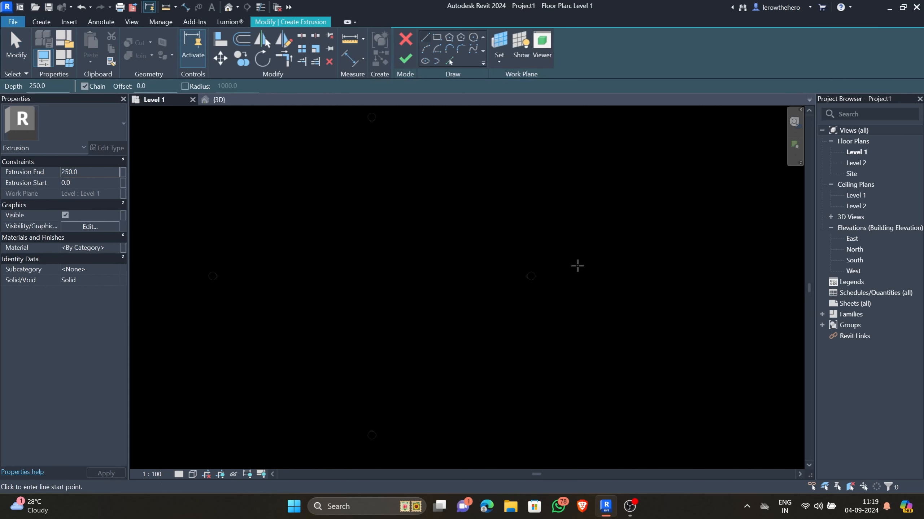
pyautogui.click(439, 39)
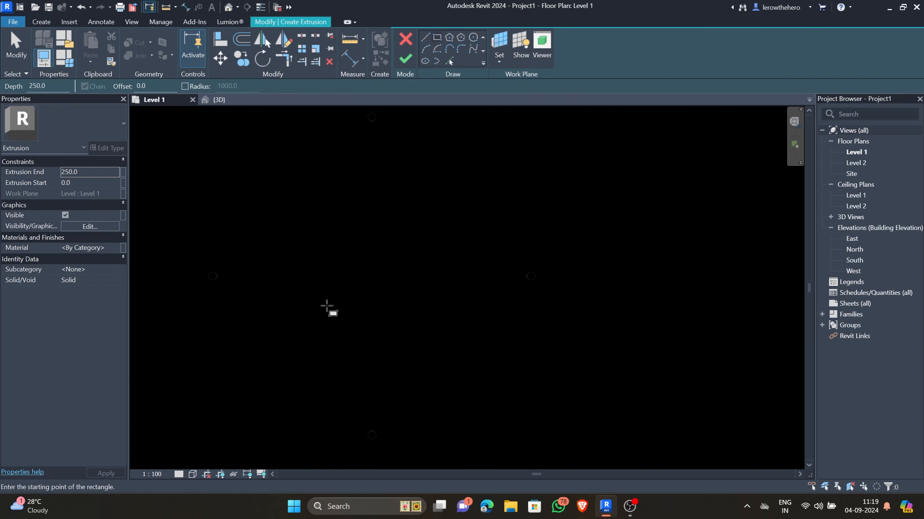
pyautogui.click(310, 205)
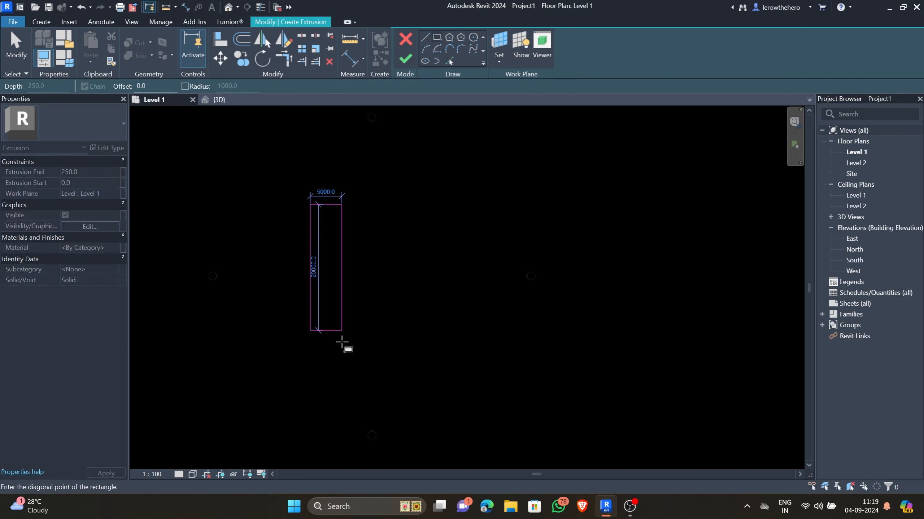
pyautogui.click(329, 369)
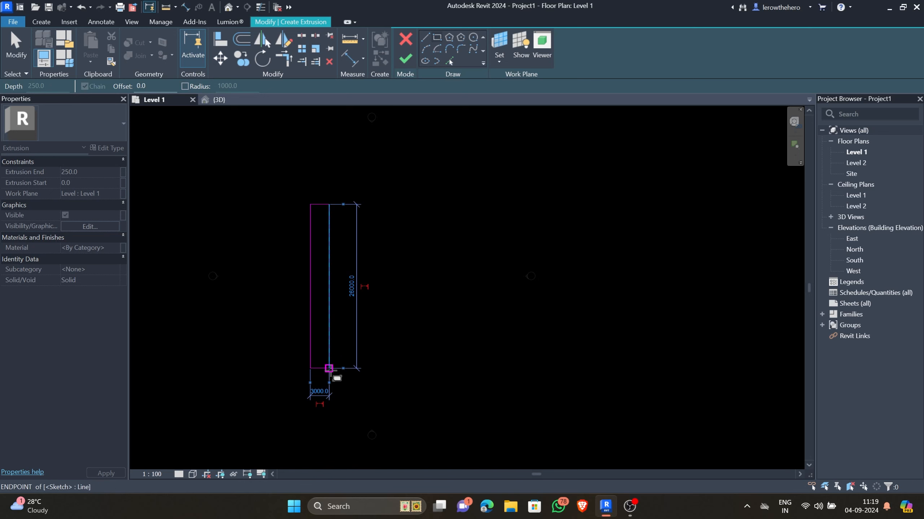
pyautogui.click(410, 58)
# - In the 3D view, shorten the extruded slab from both of its narrow ends
pyautogui.click(219, 99)
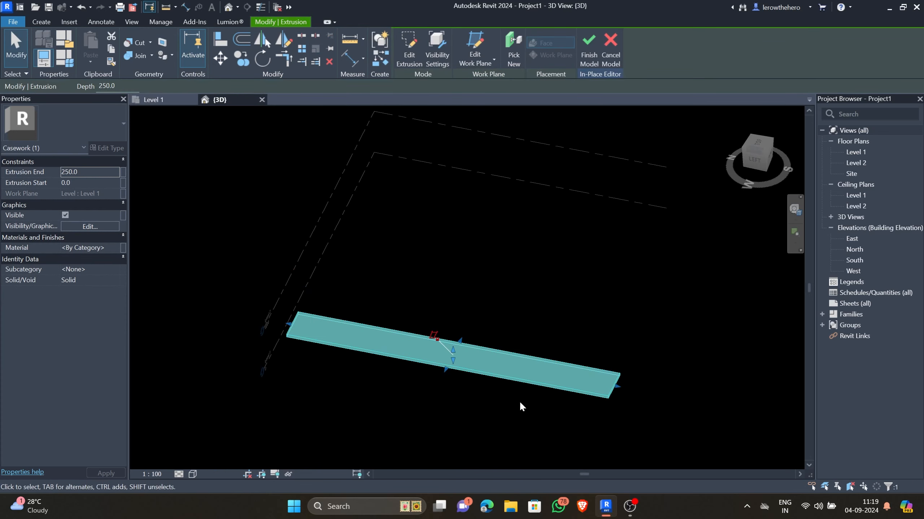
pyautogui.scroll(2, 520, 405)
pyautogui.moveTo(546, 415); pyautogui.dragTo(414, 404, button='middle')
pyautogui.moveTo(476, 352); pyautogui.dragTo(450, 363, button='middle')
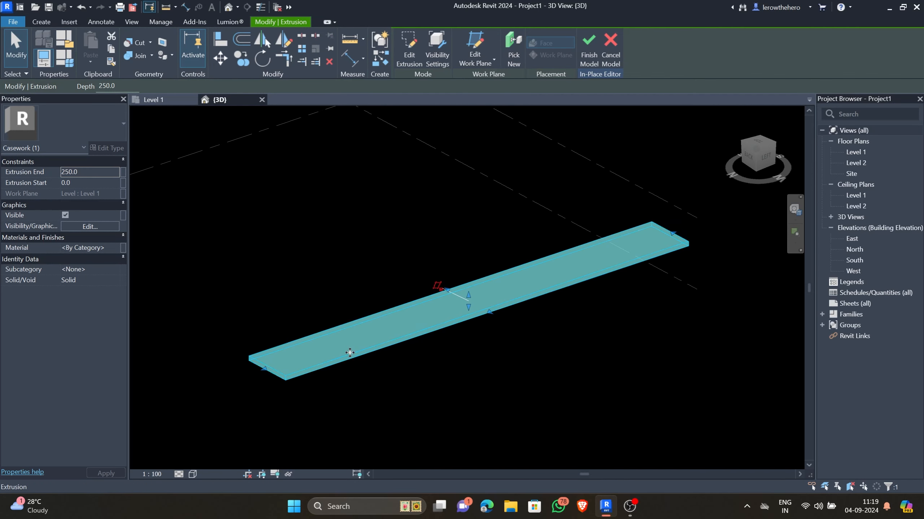
pyautogui.moveTo(261, 369); pyautogui.dragTo(429, 307)
pyautogui.click(527, 328)
pyautogui.click(671, 248)
pyautogui.moveTo(674, 233); pyautogui.dragTo(598, 270)
pyautogui.click(608, 318)
pyautogui.moveTo(590, 288); pyautogui.dragTo(550, 306, button='middle')
pyautogui.click(527, 305)
# - Stretch the extrusion upward to a height of about 9766 mm and reduce its thickness from the front face
pyautogui.moveTo(472, 303); pyautogui.dragTo(469, 132)
pyautogui.moveTo(494, 232); pyautogui.dragTo(462, 244)
pyautogui.moveTo(461, 244); pyautogui.dragTo(454, 271, button='middle')
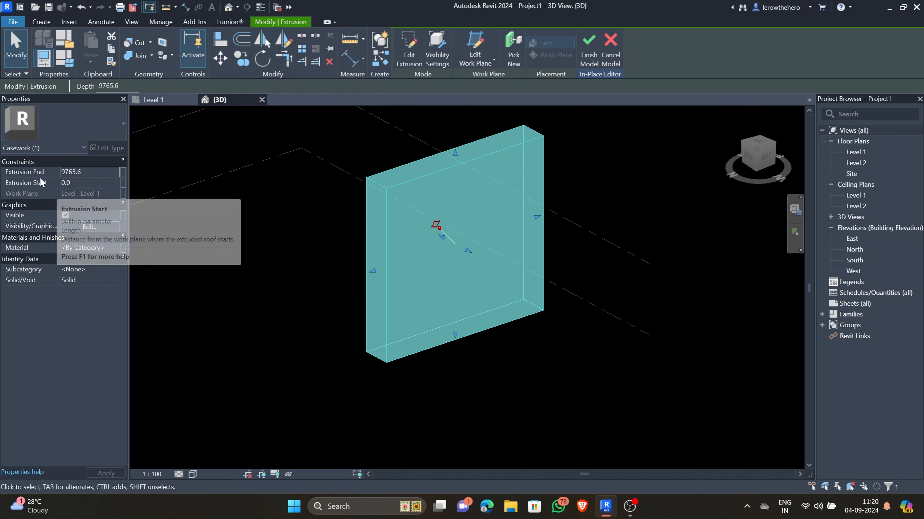
# - Try an extrusion end of 10000 mm and one of 1000 mm on the block
pyautogui.click(93, 172)
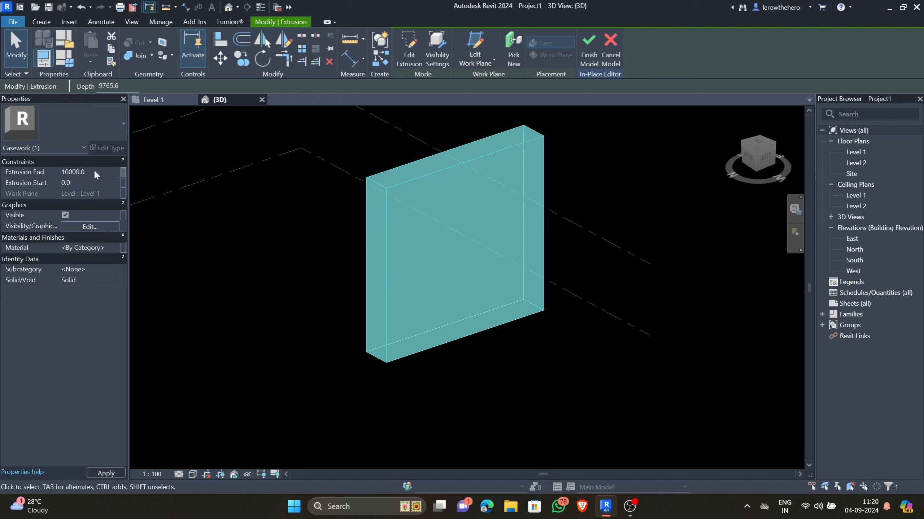
pyautogui.press('Return')
pyautogui.click(108, 173)
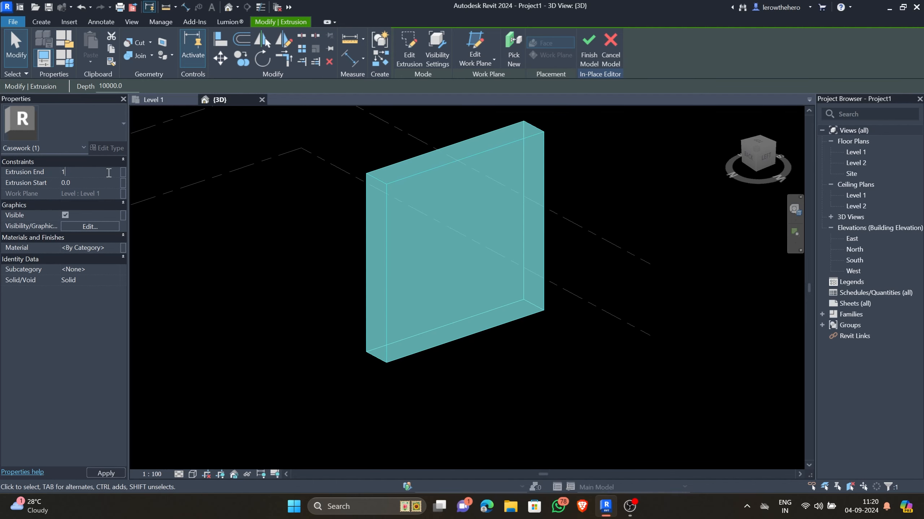
pyautogui.press('Return')
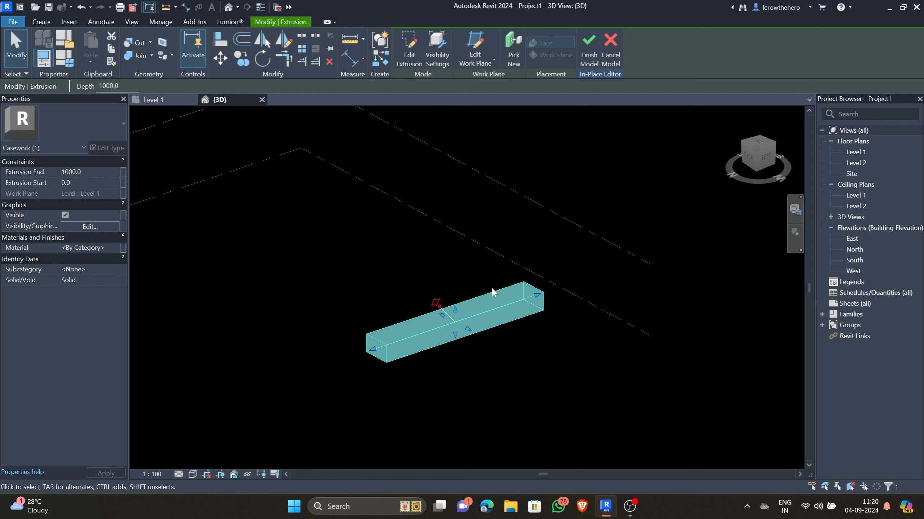
# - Try an extrusion start of -1000 mm to extend the block below its work plane
pyautogui.scroll(6, 493, 291)
pyautogui.moveTo(163, 303); pyautogui.dragTo(244, 285, button='middle')
pyautogui.click(86, 183)
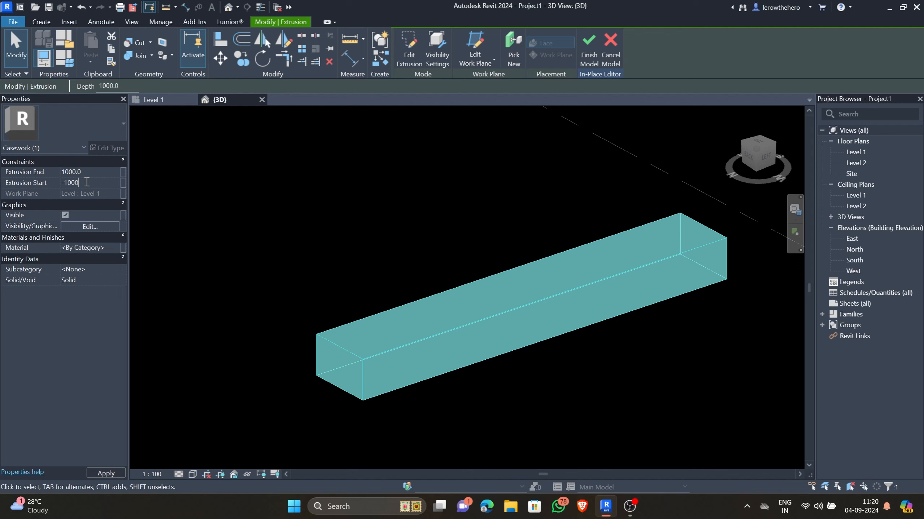
pyautogui.press('Return')
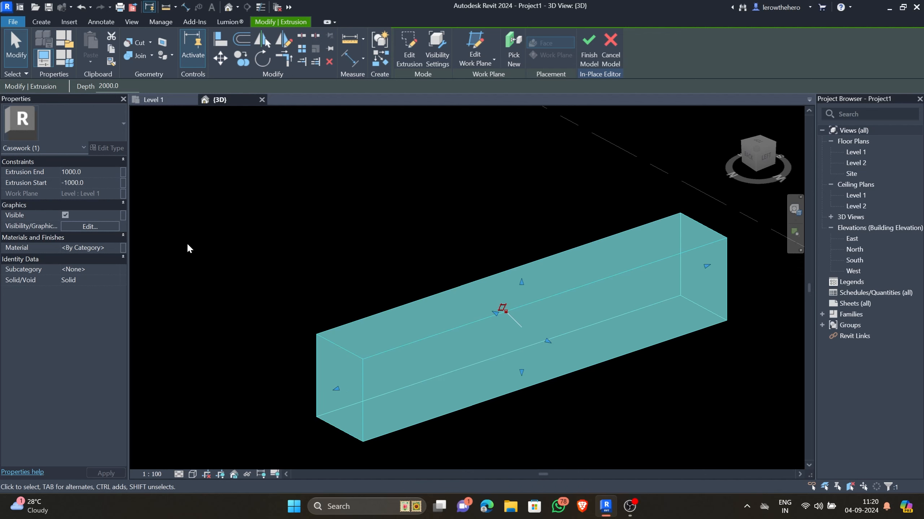
pyautogui.click(93, 183)
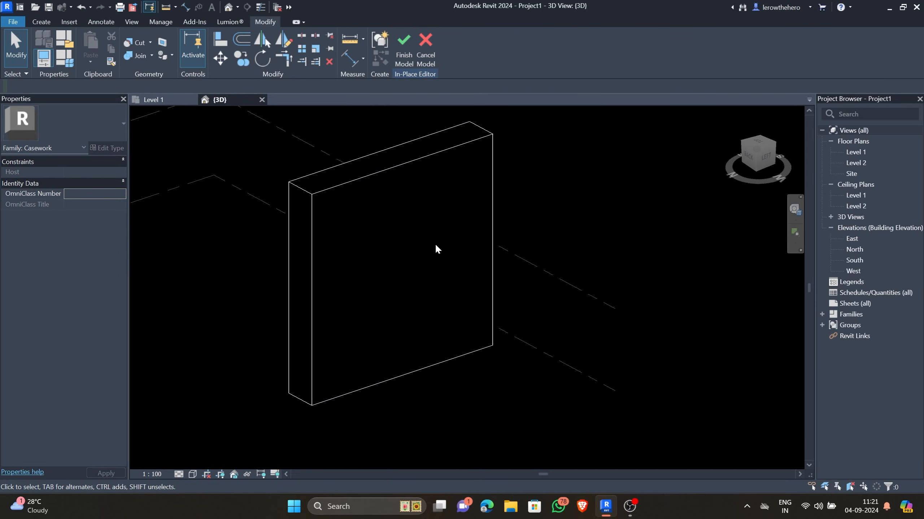
# - Start a second extrusion and set its work plane by picking the large front face of the block
pyautogui.click(41, 27)
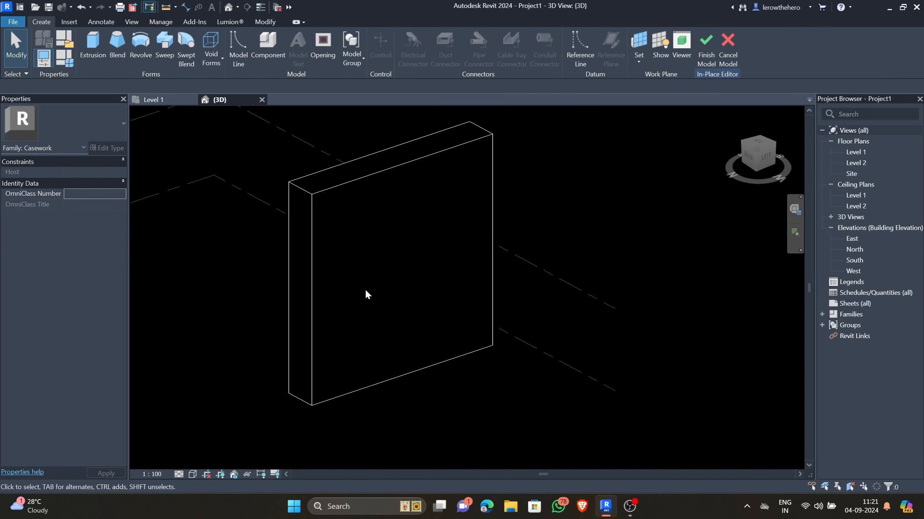
pyautogui.click(93, 46)
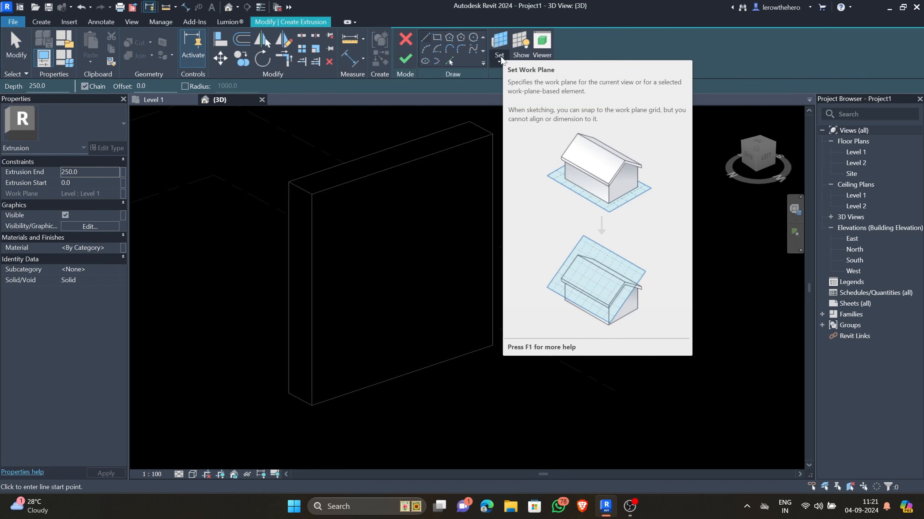
pyautogui.click(500, 56)
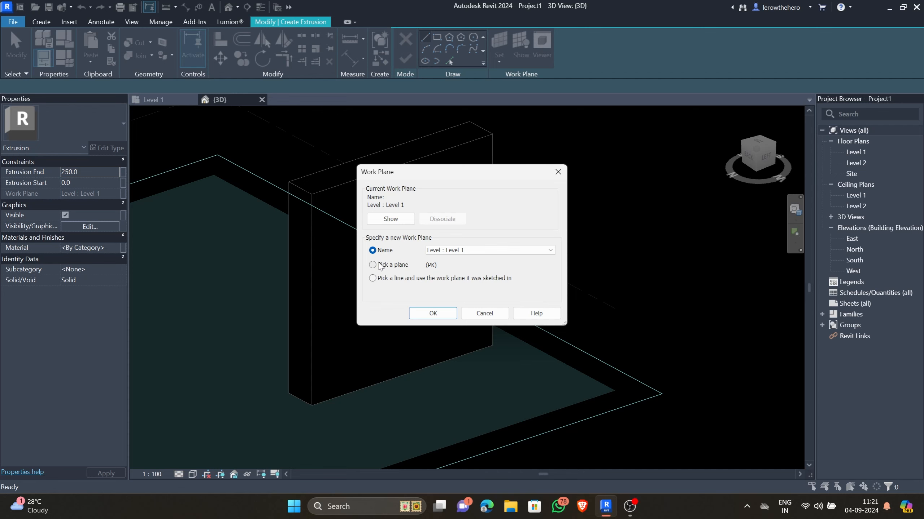
pyautogui.click(434, 315)
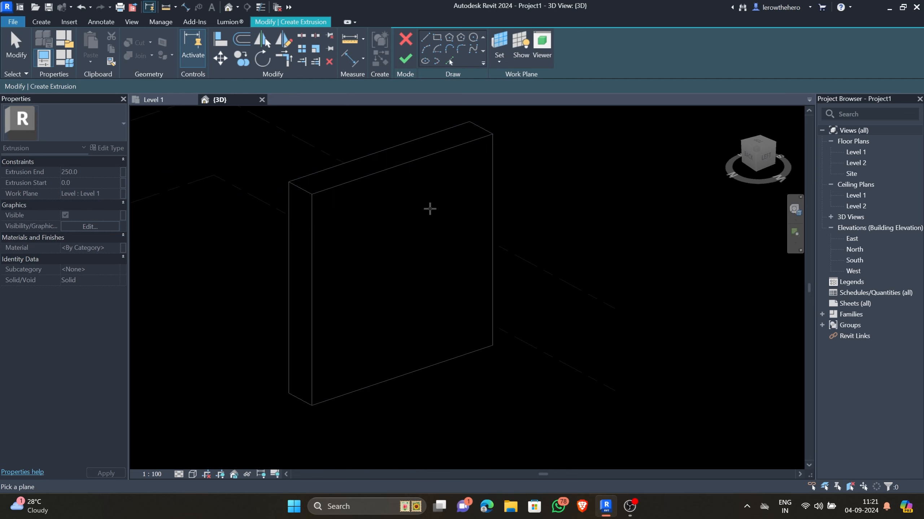
pyautogui.click(494, 181)
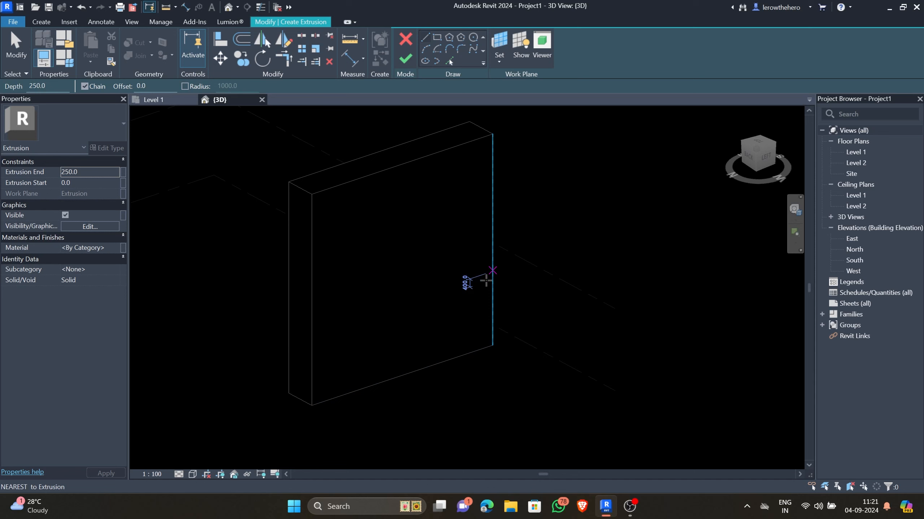
# - Sketch a rectangle about 7700 mm wide on the block's front face, inset from the face's edges
pyautogui.click(436, 37)
pyautogui.click(337, 217)
pyautogui.click(476, 328)
pyautogui.scroll(3, 414, 274)
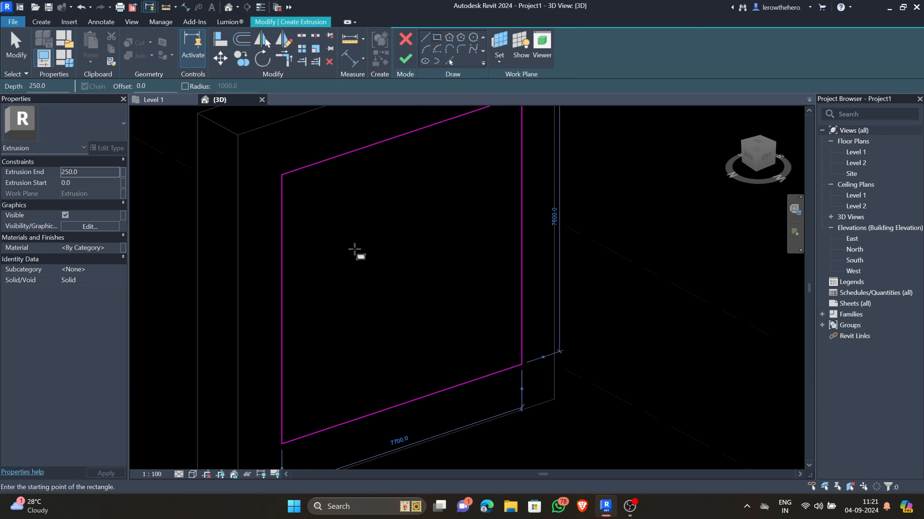
# - Sketch two tall rectangular openings side by side inside the outer rectangle, the second about 900 mm wide and 5800 mm high
pyautogui.click(313, 196)
pyautogui.click(363, 395)
pyautogui.click(406, 163)
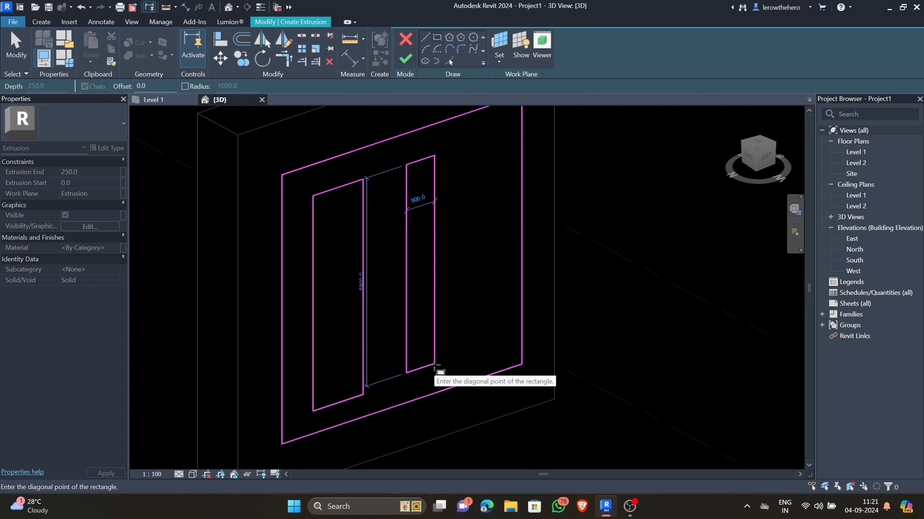
pyautogui.click(434, 364)
# - Sketch two six-sided polygon openings, one above the other beside the tall slots, the lower about 900 mm in radius, and finish the extrusion sketch
pyautogui.click(461, 37)
pyautogui.click(473, 163)
pyautogui.click(478, 183)
pyautogui.click(473, 243)
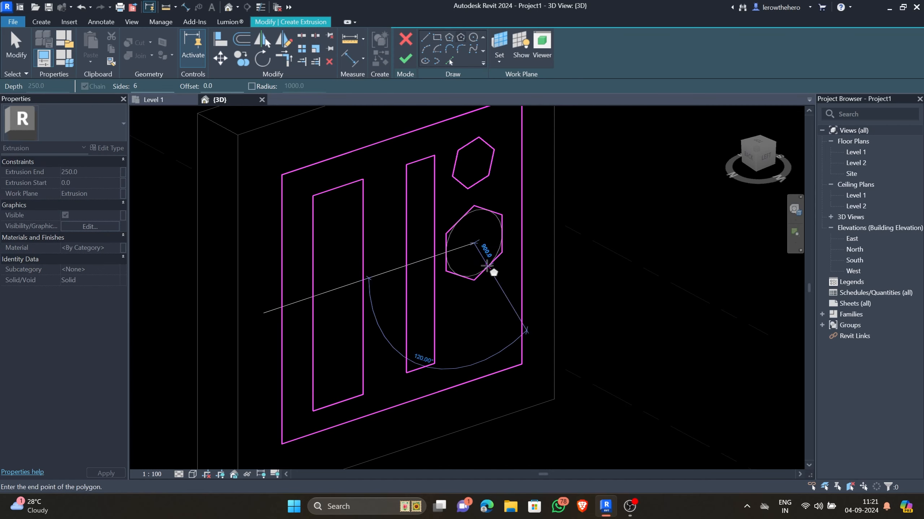
pyautogui.click(487, 266)
pyautogui.click(405, 58)
# - Stretch the panel extrusion with the openings outward from the block, trying a depth of about 5486 mm
pyautogui.scroll(-2, 423, 266)
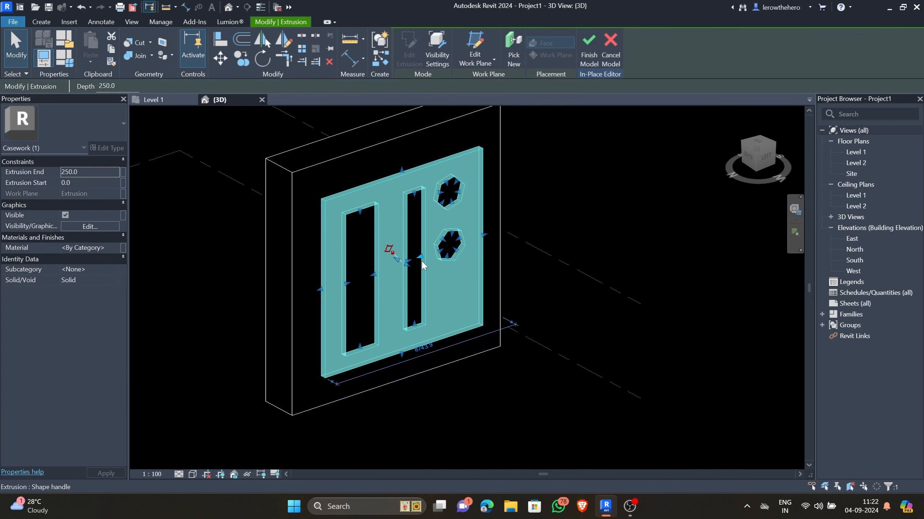
pyautogui.moveTo(406, 264); pyautogui.dragTo(652, 278)
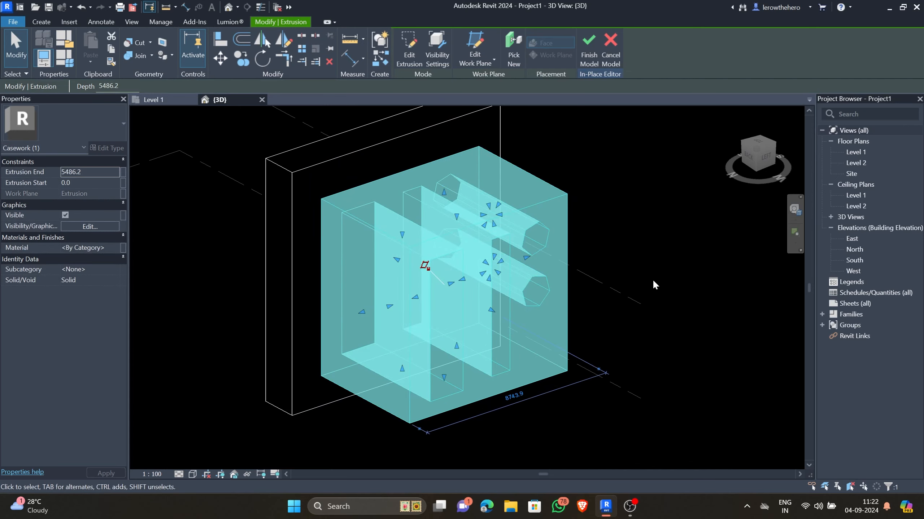
pyautogui.click(661, 312)
pyautogui.scroll(2, 605, 359)
pyautogui.keyDown('shift'); pyautogui.moveTo(604, 360); pyautogui.dragTo(677, 358, button='middle'); pyautogui.keyUp('shift')
pyautogui.click(493, 266)
pyautogui.click(623, 297)
pyautogui.scroll(-2, 636, 324)
# - Start a void extrusion and set its work plane by picking the block's large face opposite the panel with openings
pyautogui.click(51, 23)
pyautogui.click(219, 65)
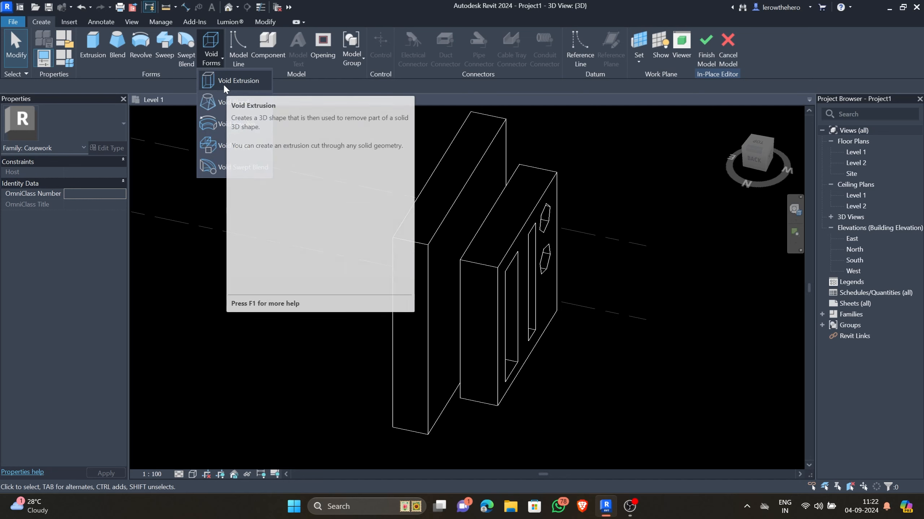
pyautogui.click(223, 80)
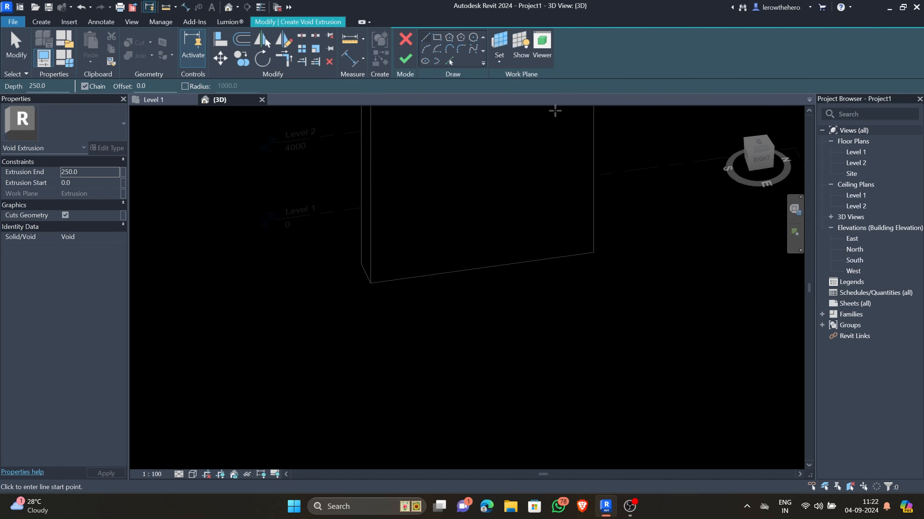
pyautogui.click(504, 54)
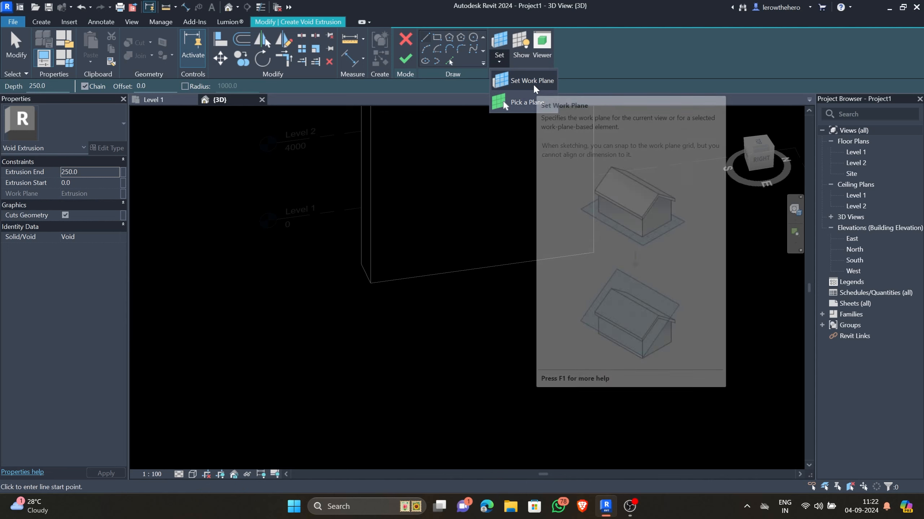
pyautogui.click(534, 86)
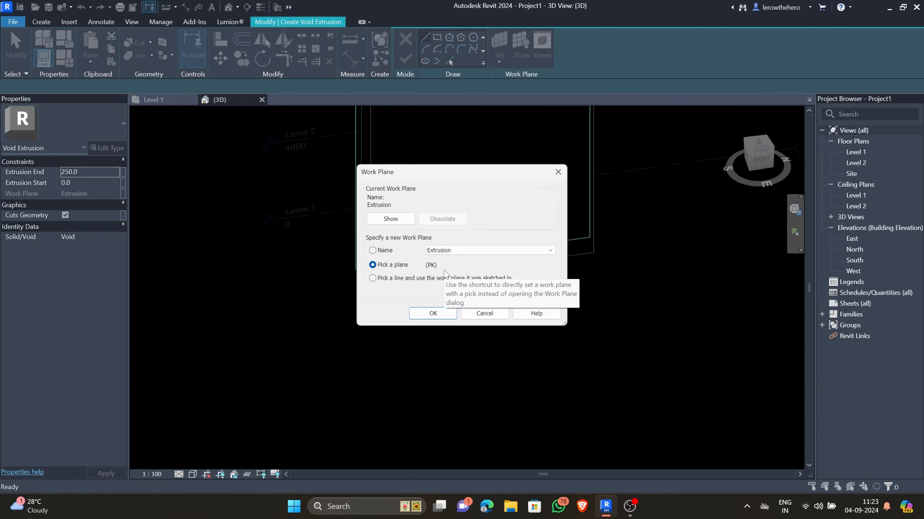
pyautogui.click(432, 313)
pyautogui.keyDown('shift'); pyautogui.moveTo(432, 305); pyautogui.dragTo(458, 443, button='middle'); pyautogui.keyUp('shift')
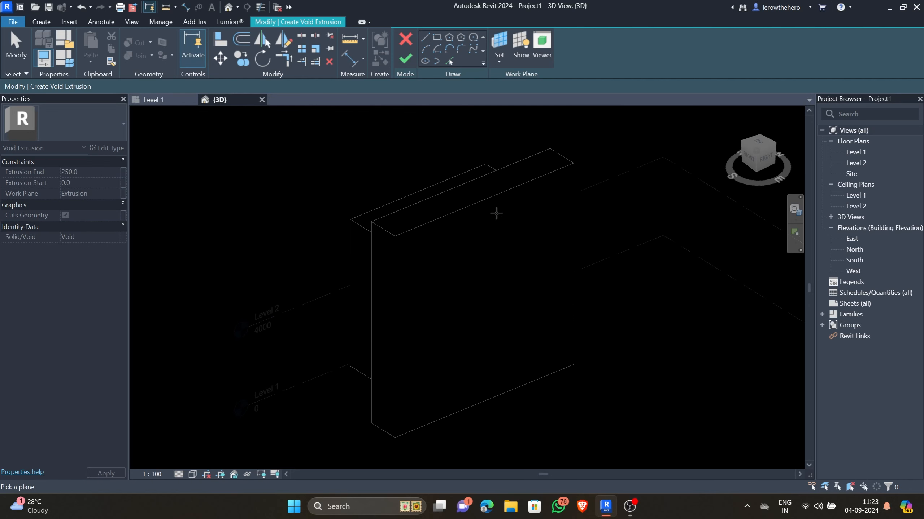
pyautogui.moveTo(497, 214); pyautogui.dragTo(458, 215, button='middle')
pyautogui.click(458, 201)
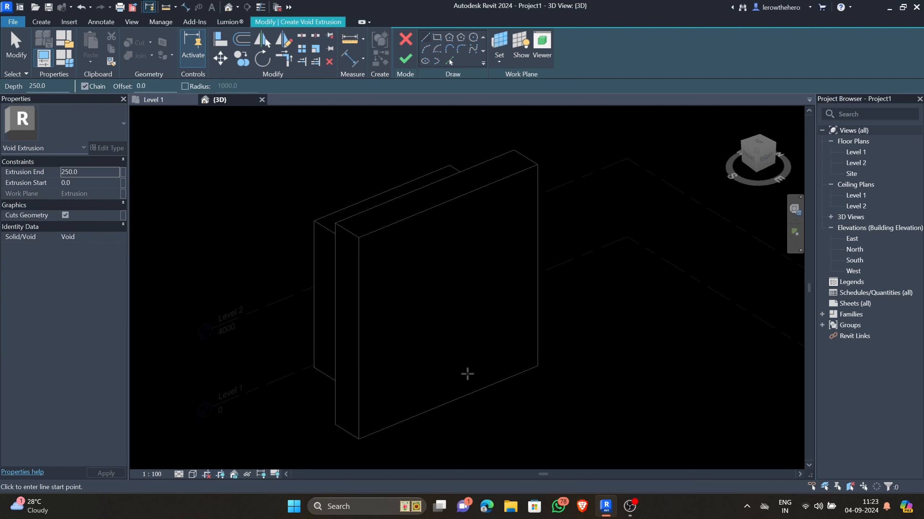
# - Sketch a rectangle within the block's large face and finish the void extrusion sketch
pyautogui.moveTo(468, 374); pyautogui.dragTo(437, 314, button='middle')
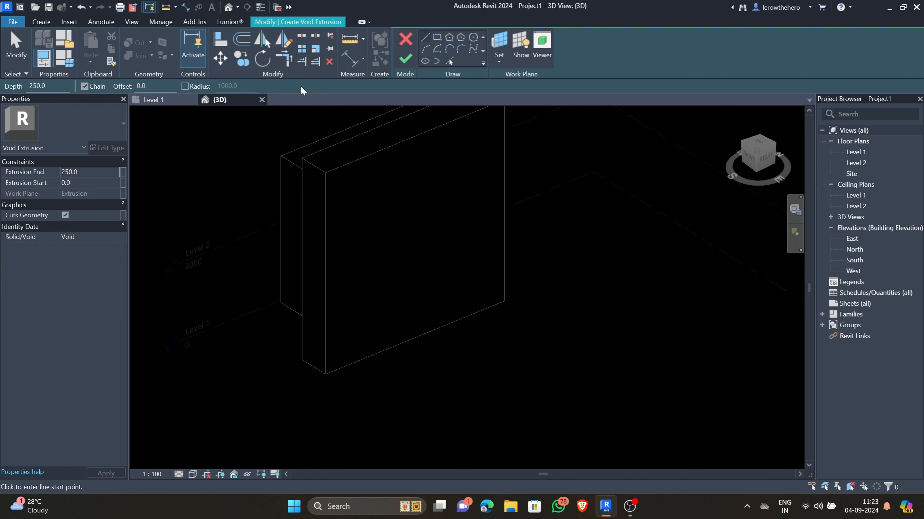
pyautogui.click(436, 37)
pyautogui.click(383, 202)
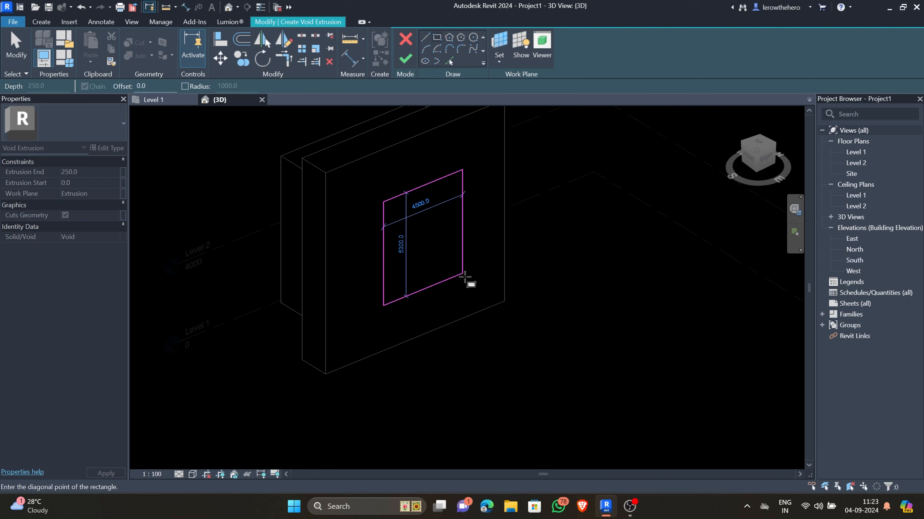
pyautogui.click(456, 280)
pyautogui.click(406, 59)
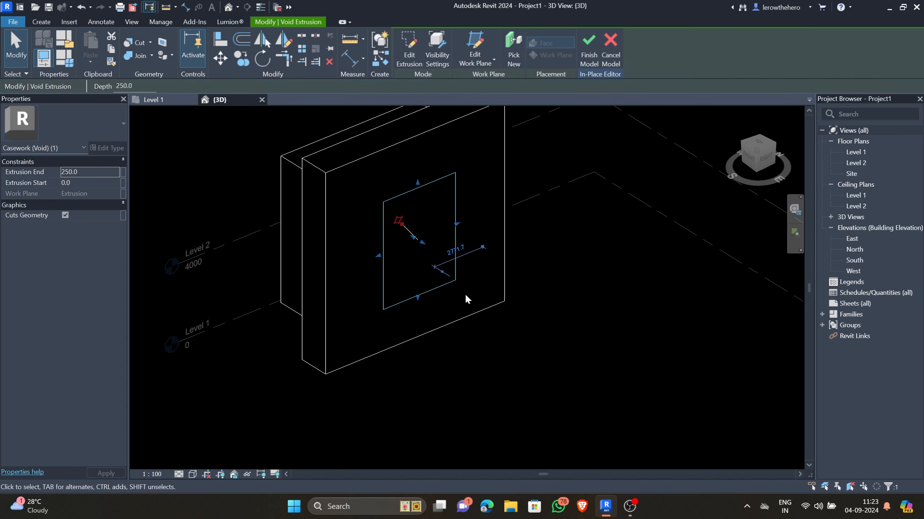
# - Stretch the rectangular void's depth with its shape handle to cut an opening into the block
pyautogui.scroll(5, 455, 289)
pyautogui.moveTo(443, 277); pyautogui.dragTo(503, 310, button='middle')
pyautogui.scroll(2, 433, 237)
pyautogui.moveTo(411, 230); pyautogui.dragTo(455, 251)
pyautogui.click(701, 323)
# - Start another void extrusion and set its work plane by picking the top face of the two joined wall-like blocks
pyautogui.scroll(-1, 681, 360)
pyautogui.keyDown('shift'); pyautogui.moveTo(682, 360); pyautogui.dragTo(646, 364, button='middle'); pyautogui.keyUp('shift')
pyautogui.scroll(3, 498, 353)
pyautogui.keyDown('shift'); pyautogui.moveTo(498, 354); pyautogui.dragTo(418, 233, button='middle'); pyautogui.keyUp('shift')
pyautogui.moveTo(507, 295); pyautogui.dragTo(491, 323, button='middle')
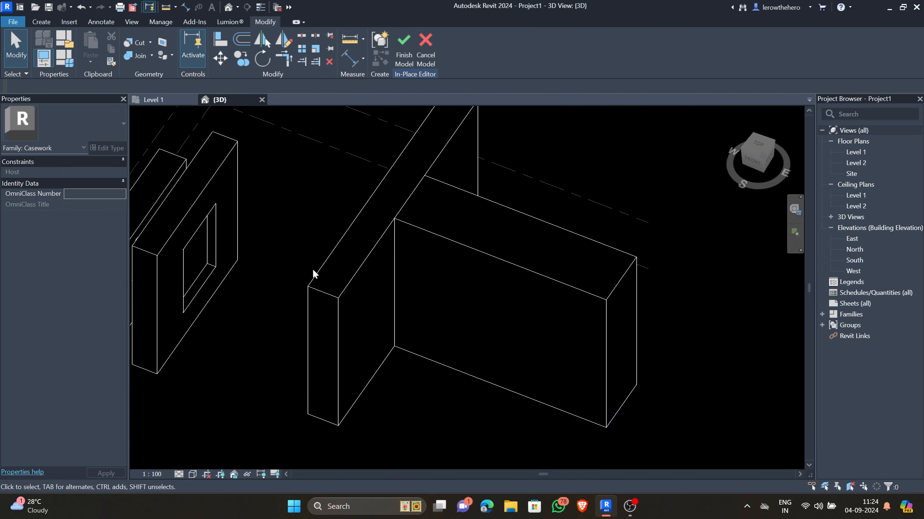
pyautogui.click(41, 21)
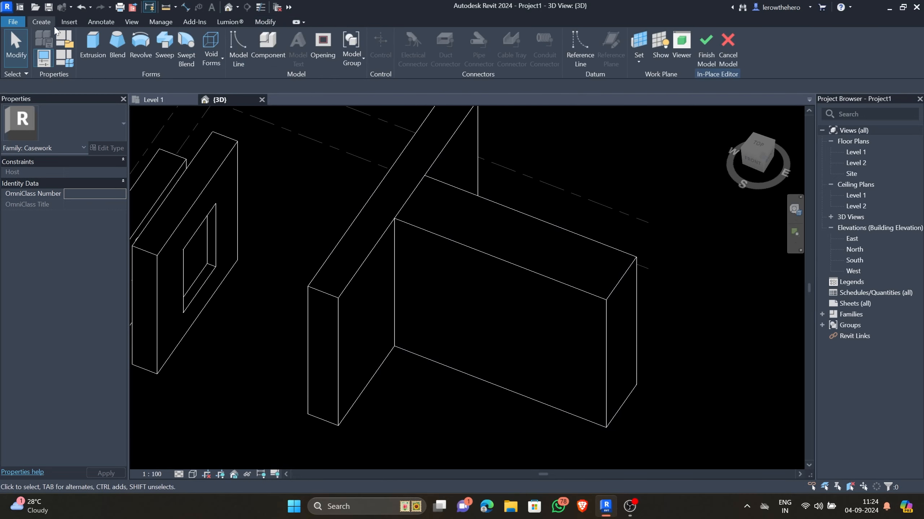
pyautogui.click(210, 60)
pyautogui.click(233, 80)
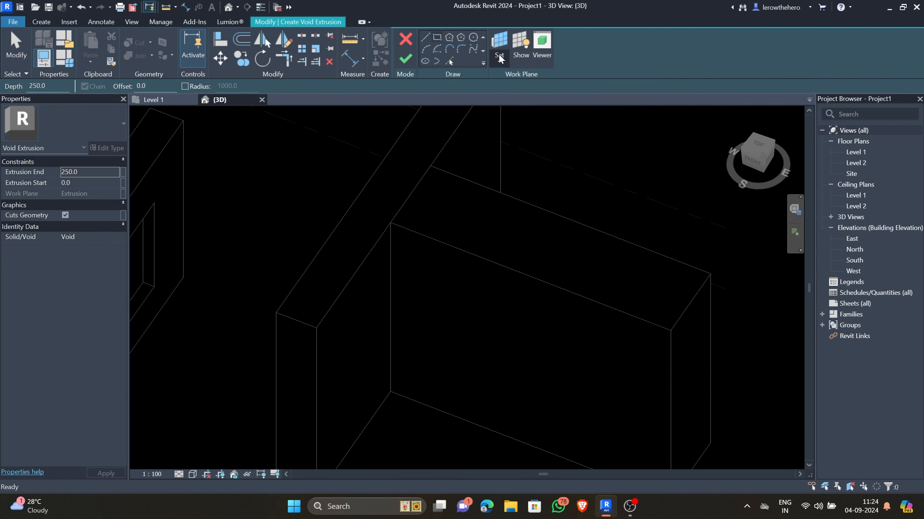
pyautogui.press('Escape')
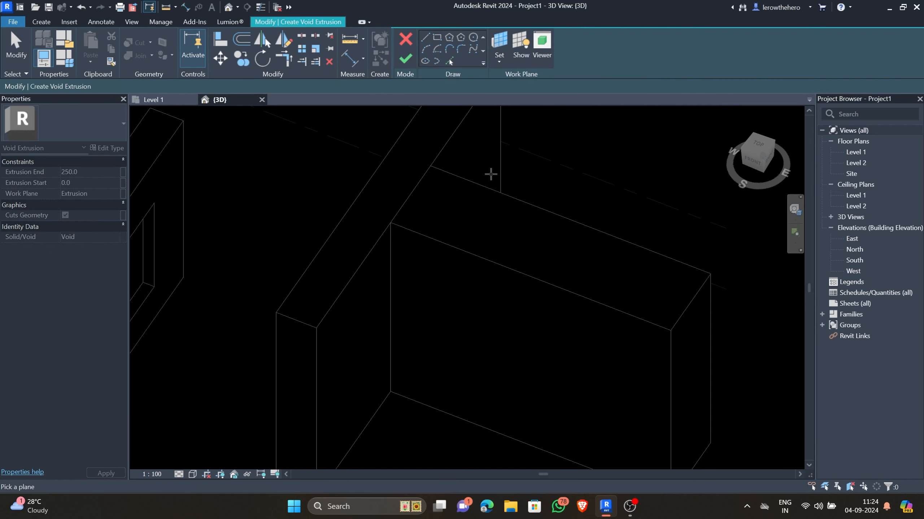
pyautogui.click(360, 258)
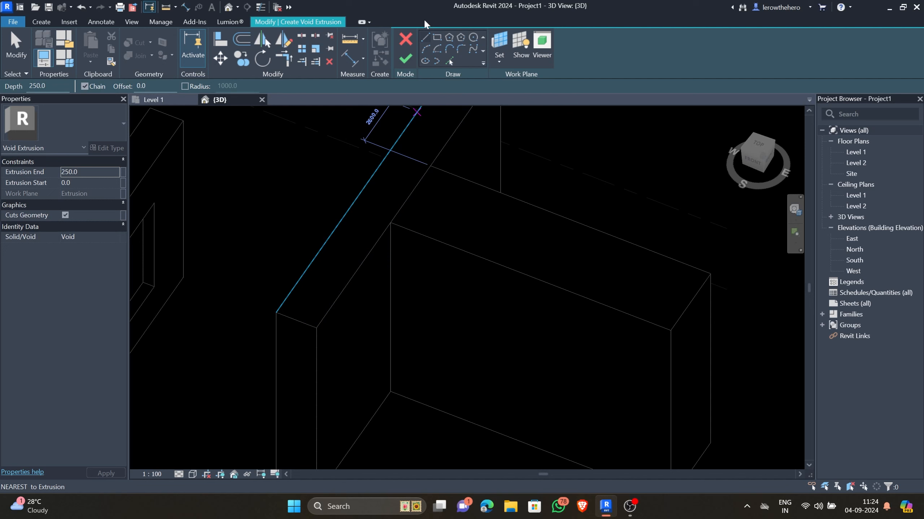
# - Sketch a rectangle over the junction of the two joined blocks and finish the void extrusion sketch
pyautogui.click(441, 38)
pyautogui.click(356, 198)
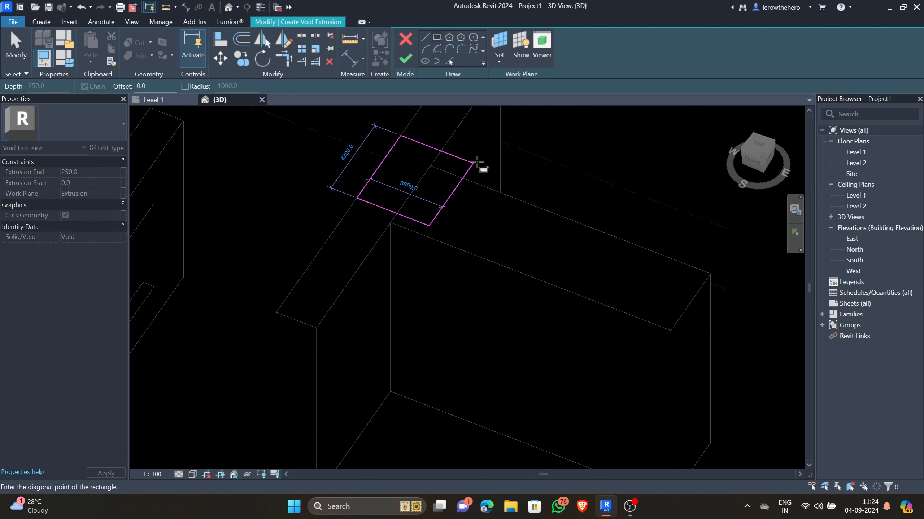
pyautogui.press('Escape')
pyautogui.click(338, 223)
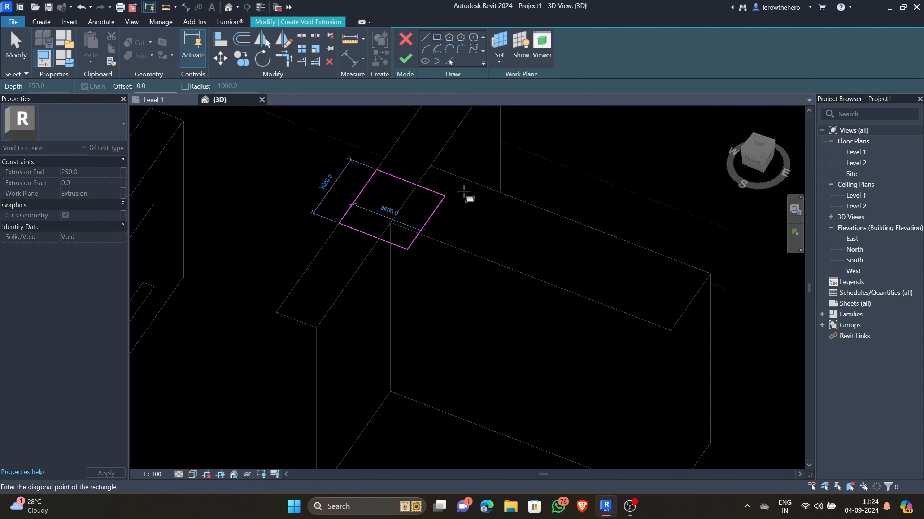
pyautogui.click(519, 170)
pyautogui.click(406, 58)
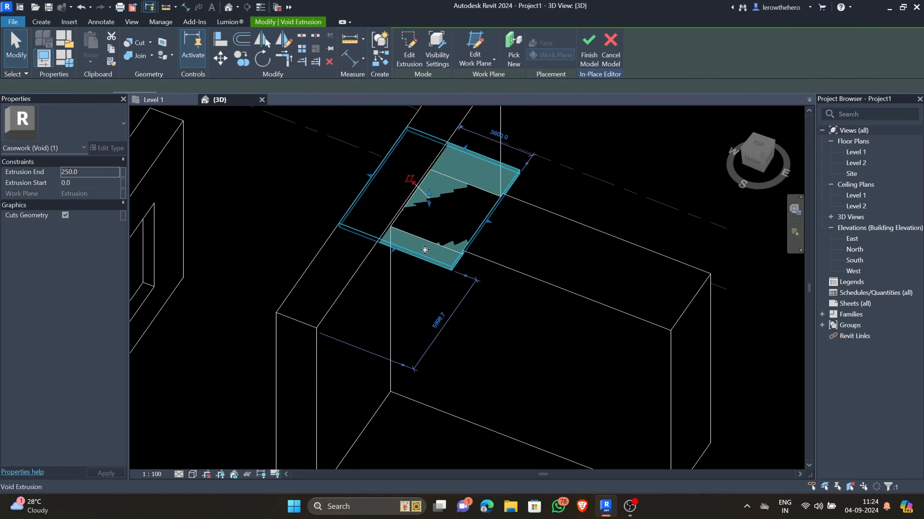
# - Stretch the junction void downward with its shape handle so it cuts a notch through both blocks
pyautogui.keyDown('shift'); pyautogui.moveTo(422, 248); pyautogui.dragTo(437, 223, button='middle'); pyautogui.keyUp('shift')
pyautogui.moveTo(428, 216); pyautogui.dragTo(416, 277)
pyautogui.moveTo(427, 188); pyautogui.dragTo(426, 190)
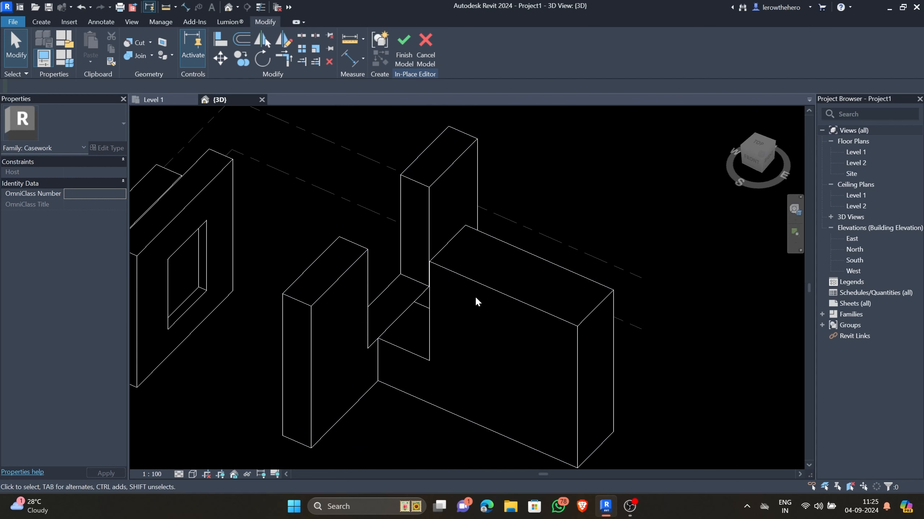
pyautogui.keyDown('shift'); pyautogui.moveTo(474, 303); pyautogui.dragTo(501, 314, button='middle'); pyautogui.keyUp('shift')
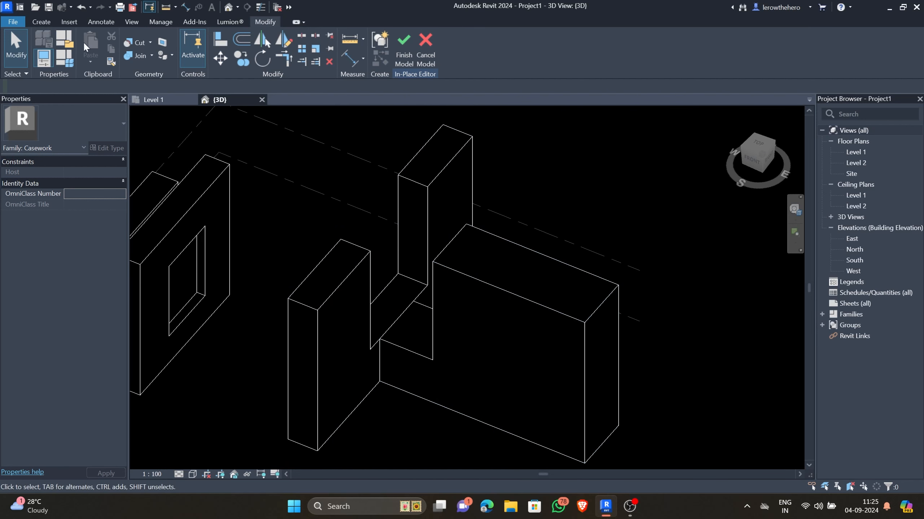
# - Use Uncut Geometry to stop the junction void from cutting the thicker projecting block
pyautogui.click(151, 44)
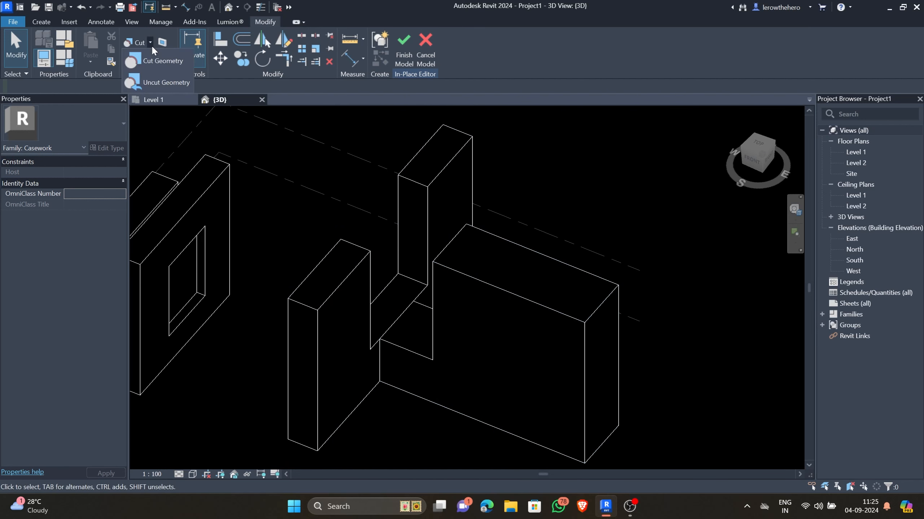
pyautogui.click(164, 81)
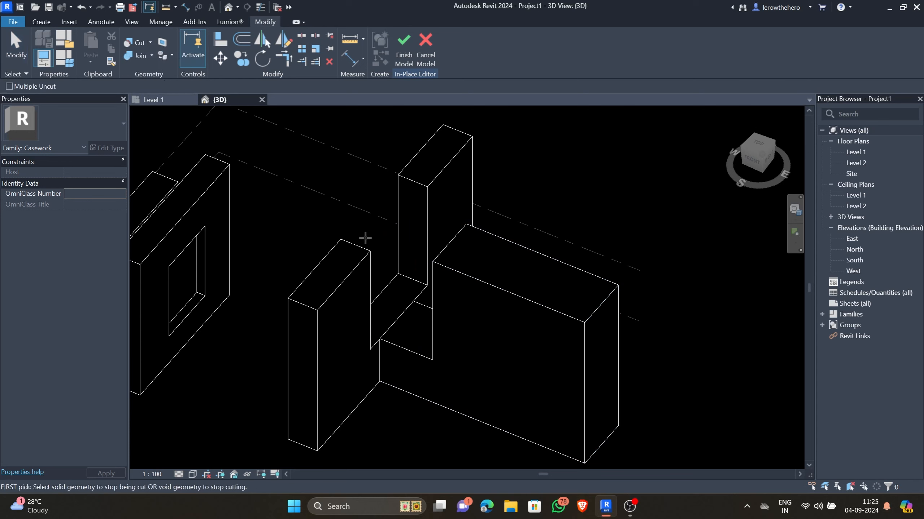
pyautogui.click(499, 288)
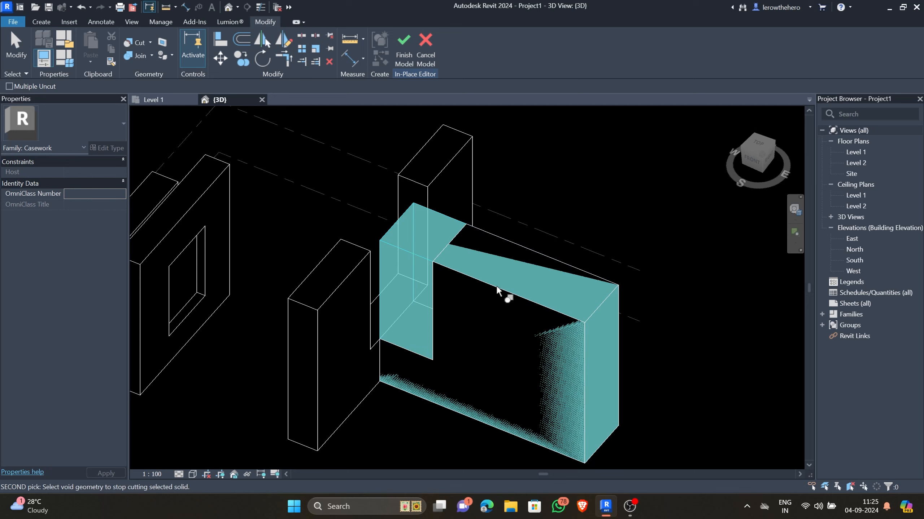
pyautogui.click(428, 204)
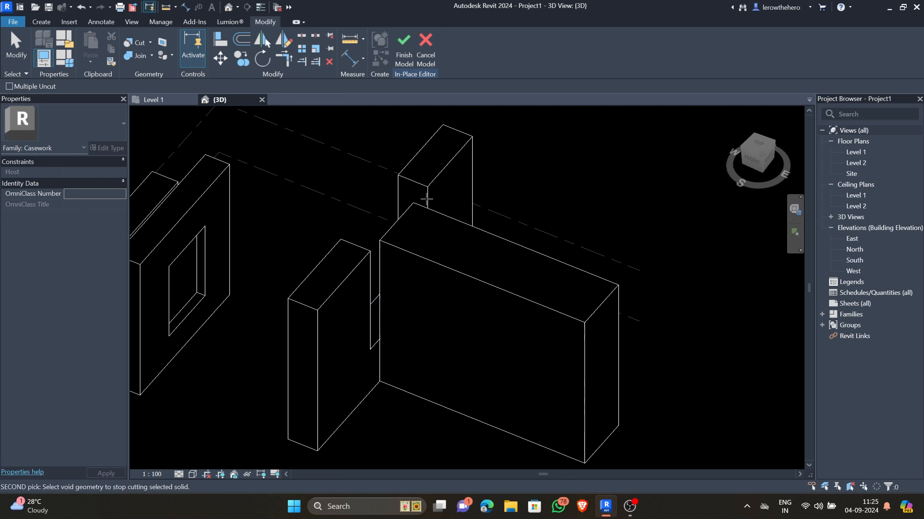
# - Try to uncut the thinner notched block from the junction void
pyautogui.scroll(1, 358, 274)
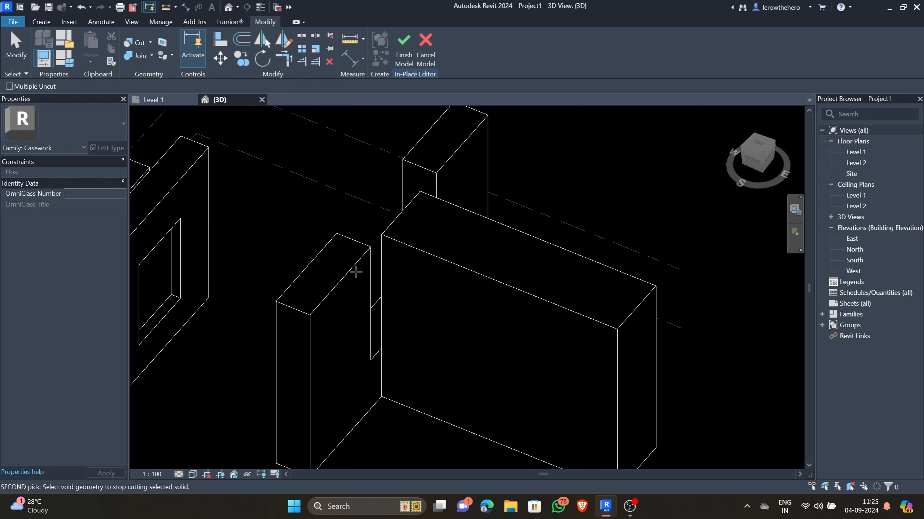
pyautogui.click(353, 265)
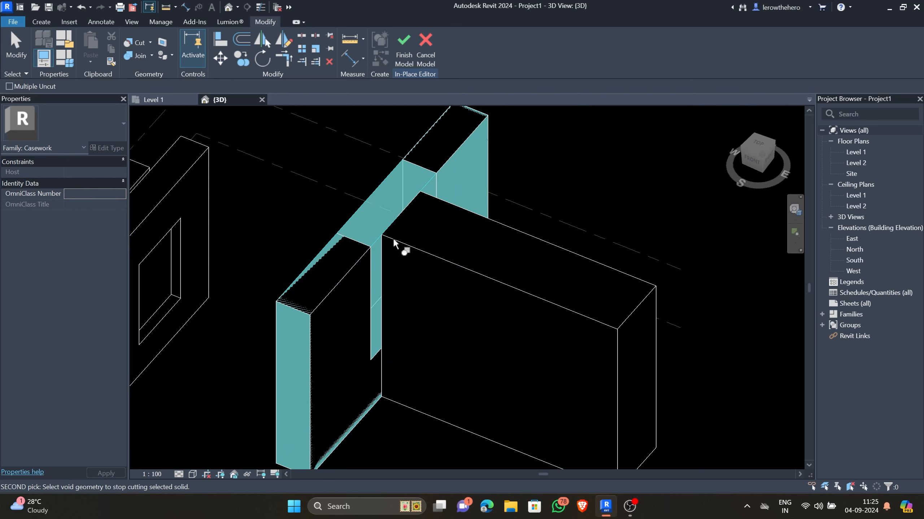
pyautogui.click(439, 182)
pyautogui.press('Escape')
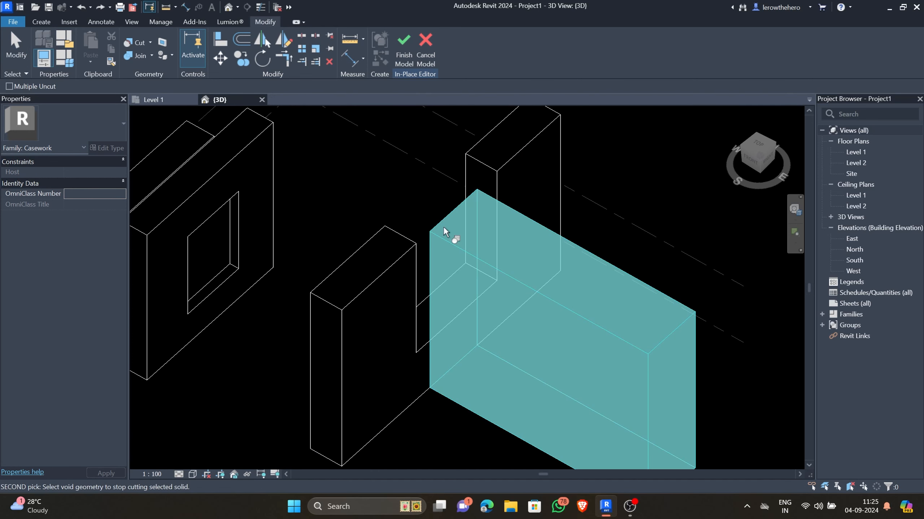
# - Use Cut Geometry to cut the thicker projecting block with the junction void
pyautogui.click(135, 48)
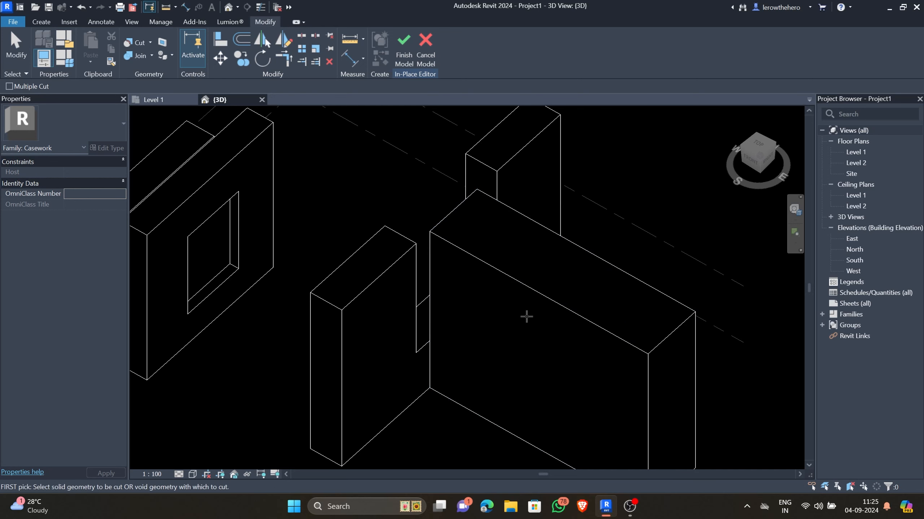
pyautogui.click(537, 301)
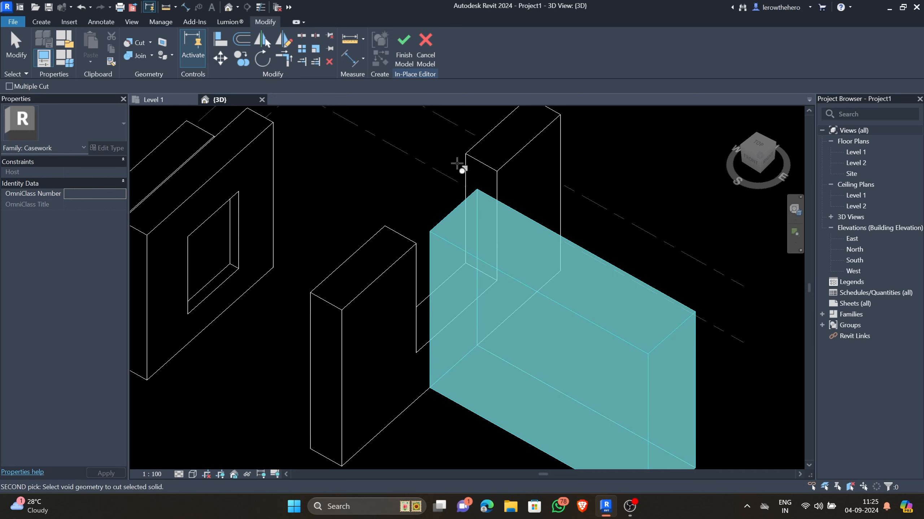
pyautogui.click(469, 172)
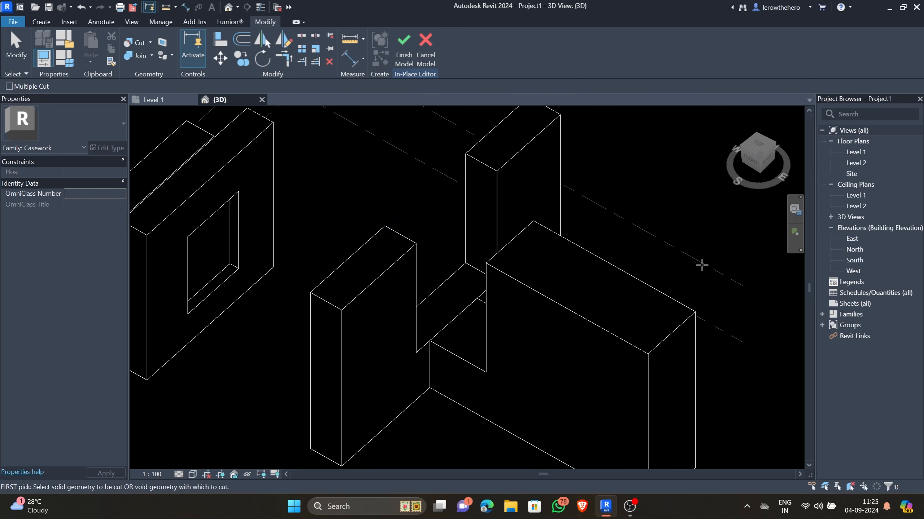
# - Finish the in-place model and reopen the casework for in-place editing
pyautogui.scroll(-5, 325, 242)
pyautogui.click(402, 59)
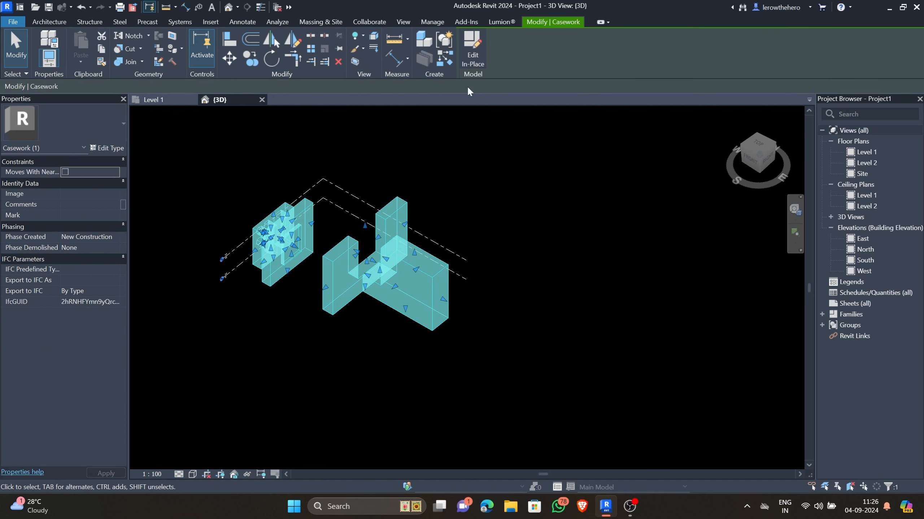
pyautogui.click(470, 53)
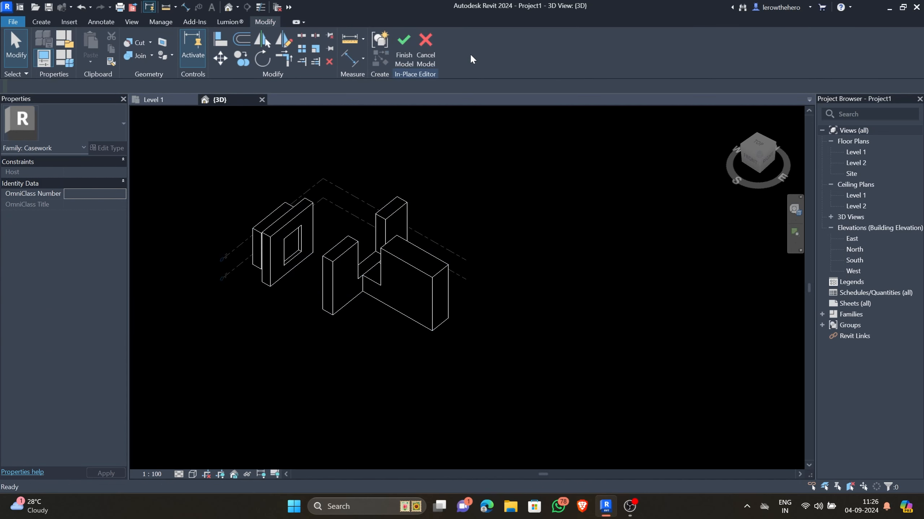
# - Start a void extrusion and set its work plane by picking the face of the existing basic wall
pyautogui.click(51, 27)
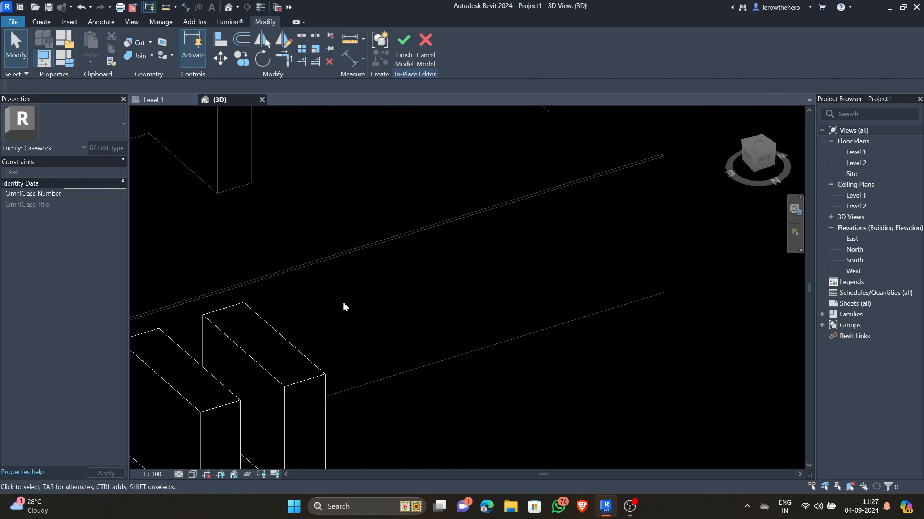
pyautogui.moveTo(353, 309); pyautogui.dragTo(395, 208, button='middle')
pyautogui.click(44, 24)
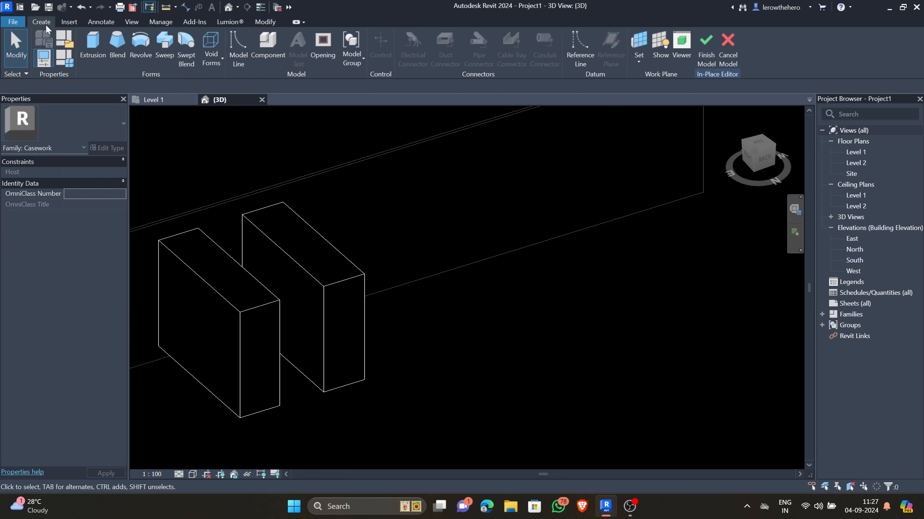
pyautogui.click(211, 58)
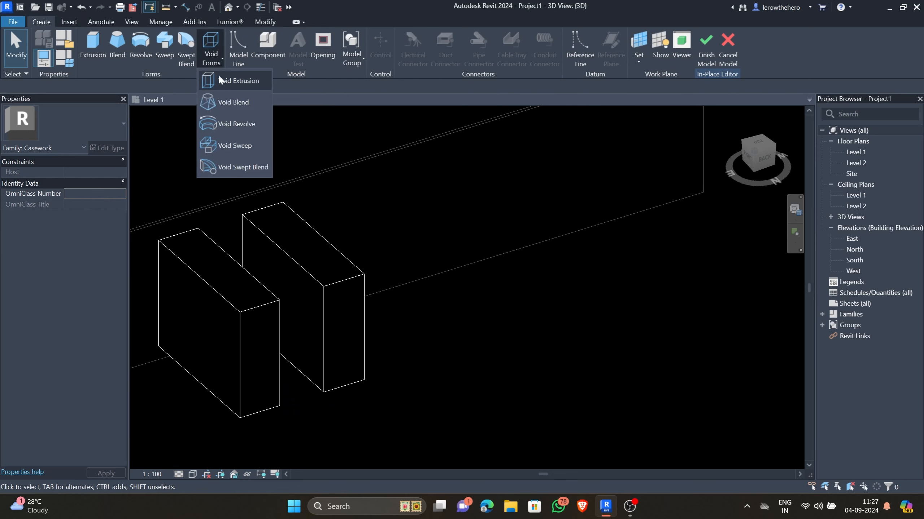
pyautogui.click(239, 75)
pyautogui.moveTo(480, 181); pyautogui.dragTo(330, 244, button='middle')
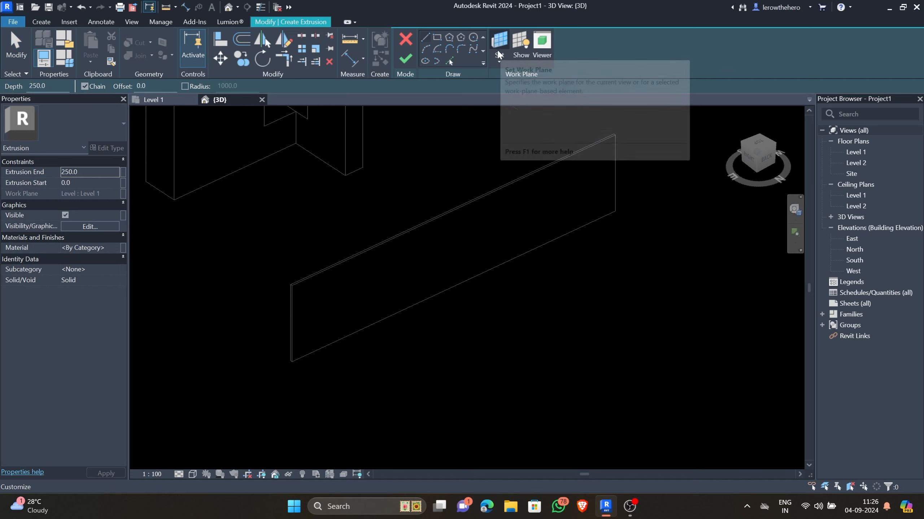
pyautogui.click(499, 43)
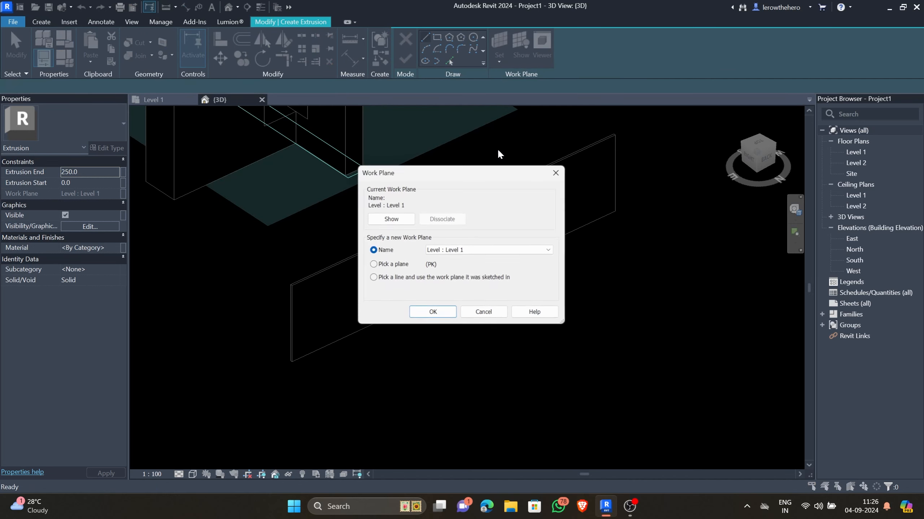
pyautogui.click(372, 265)
pyautogui.click(432, 313)
pyautogui.scroll(3, 371, 288)
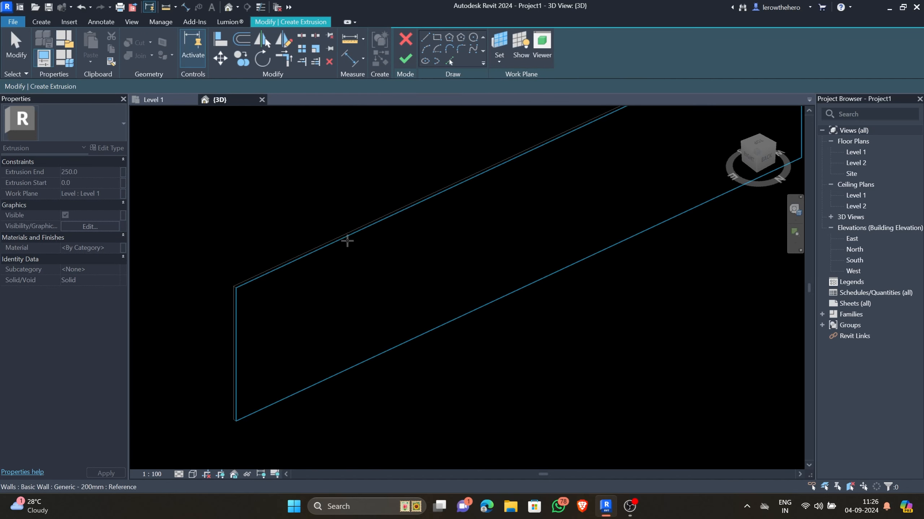
pyautogui.click(348, 241)
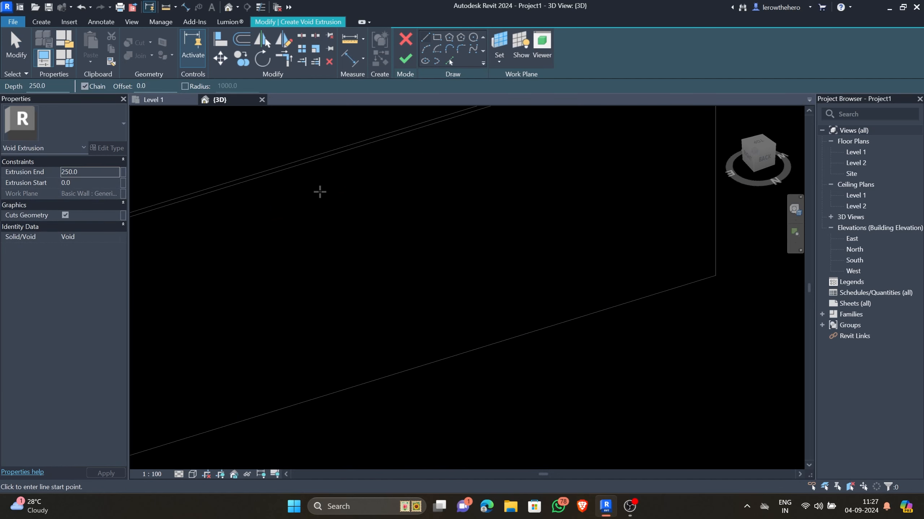
# - Sketch an upright rectangle on the wall face as the void profile and finish the void extrusion
pyautogui.click(320, 191)
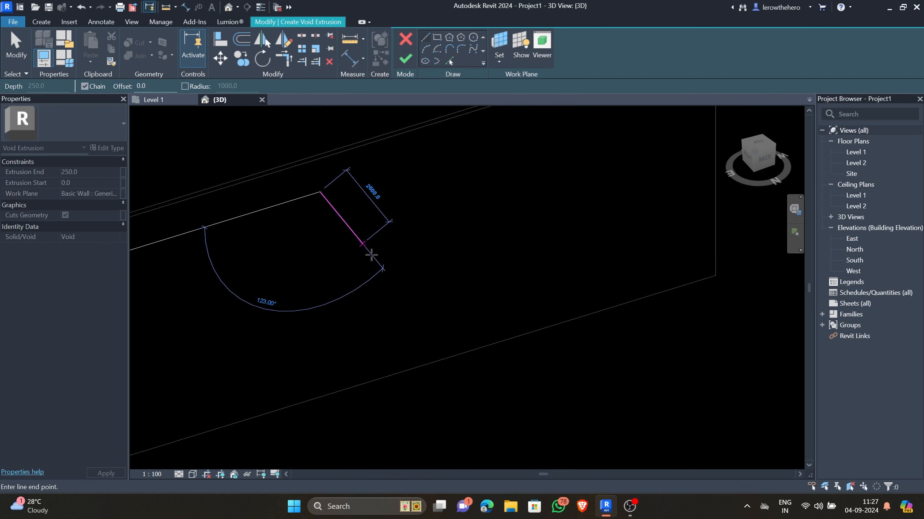
pyautogui.click(437, 36)
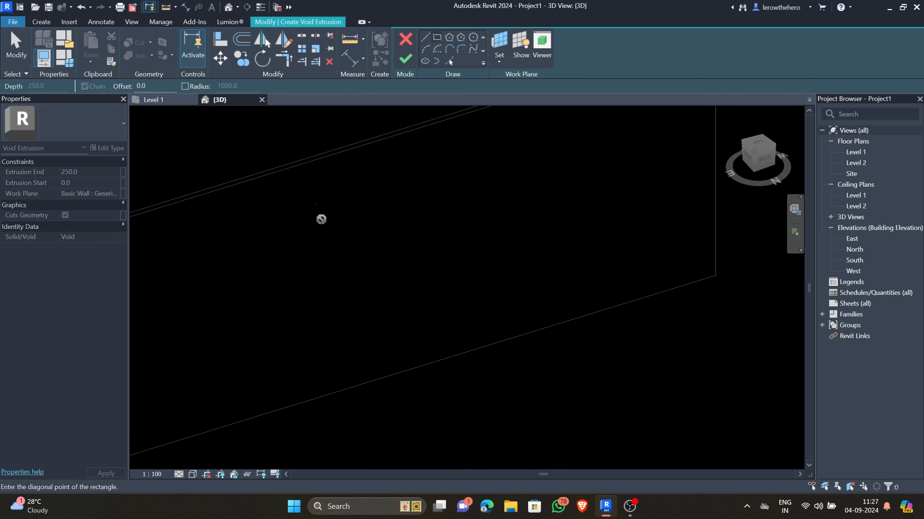
pyautogui.click(316, 204)
pyautogui.click(406, 313)
pyautogui.click(406, 59)
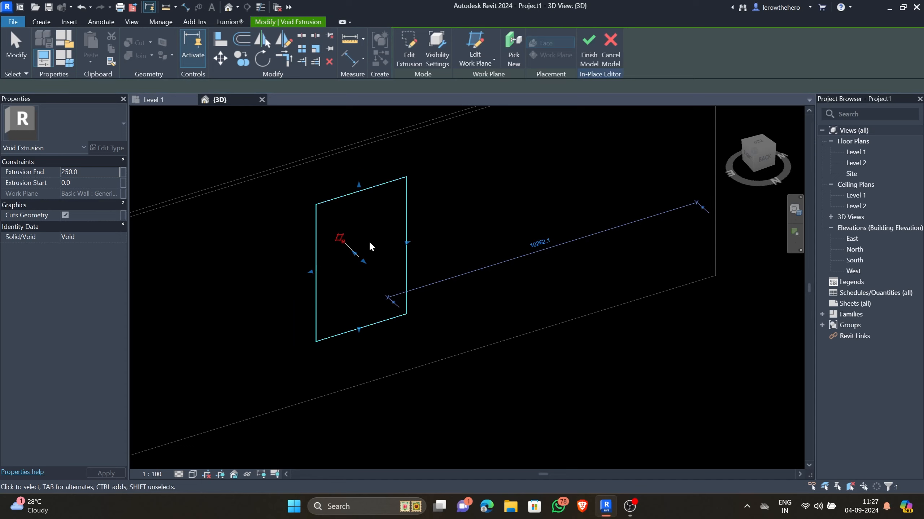
# - Adjust the rectangular void's depth with its shape handles so it passes through the wall thickness
pyautogui.moveTo(369, 241)
pyautogui.keyDown('shift'); pyautogui.mouseDown(button='middle')
pyautogui.moveTo(418, 301)
pyautogui.moveTo(349, 232)
pyautogui.moveTo(370, 274)
pyautogui.mouseUp(button='middle'); pyautogui.keyUp('shift')
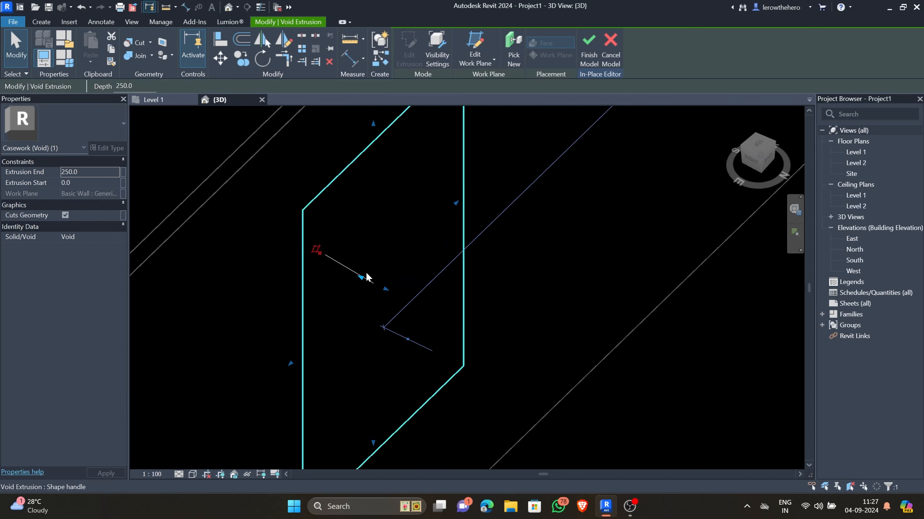
pyautogui.moveTo(366, 281); pyautogui.dragTo(337, 276)
pyautogui.keyDown('shift'); pyautogui.moveTo(337, 275); pyautogui.dragTo(276, 331, button='middle'); pyautogui.keyUp('shift')
pyautogui.moveTo(358, 291); pyautogui.dragTo(373, 294)
pyautogui.click(606, 394)
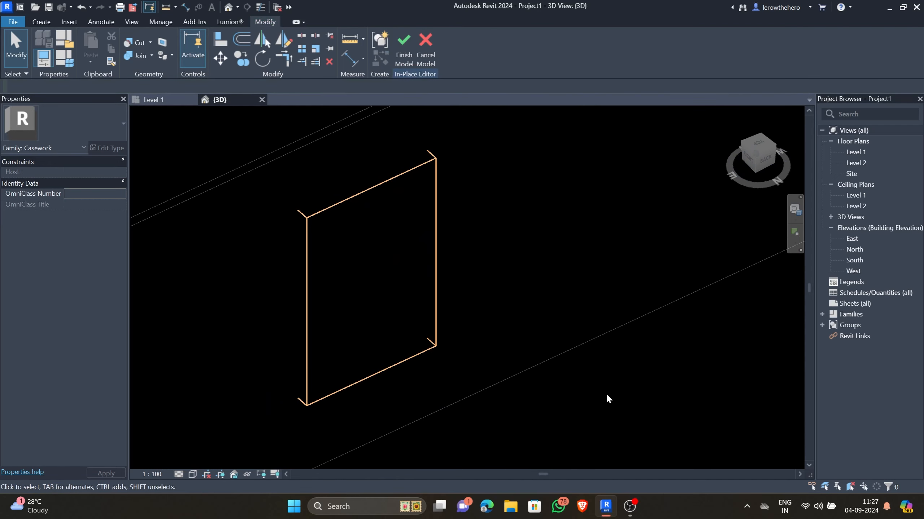
# - Use Cut Geometry to cut the basic wall with the rectangular void extrusion
pyautogui.click(137, 43)
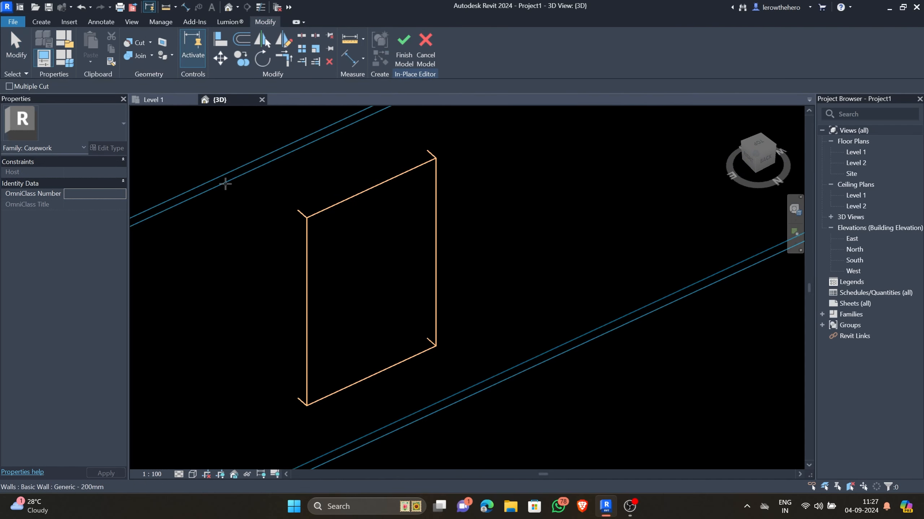
pyautogui.click(226, 184)
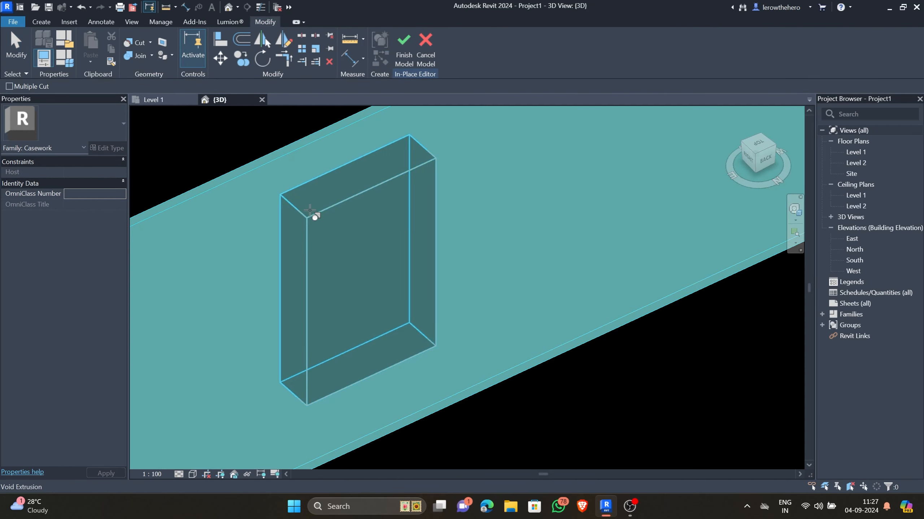
pyautogui.click(312, 212)
pyautogui.keyDown('shift'); pyautogui.moveTo(340, 239); pyautogui.dragTo(756, 141, button='middle'); pyautogui.keyUp('shift')
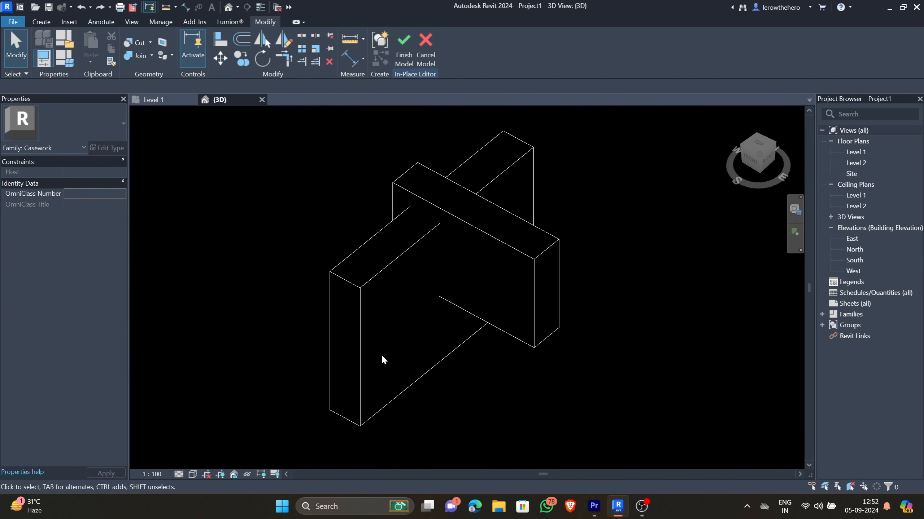
# - Review the long block's visibility settings for view directions and detail levels, accepting them as they are
pyautogui.click(395, 253)
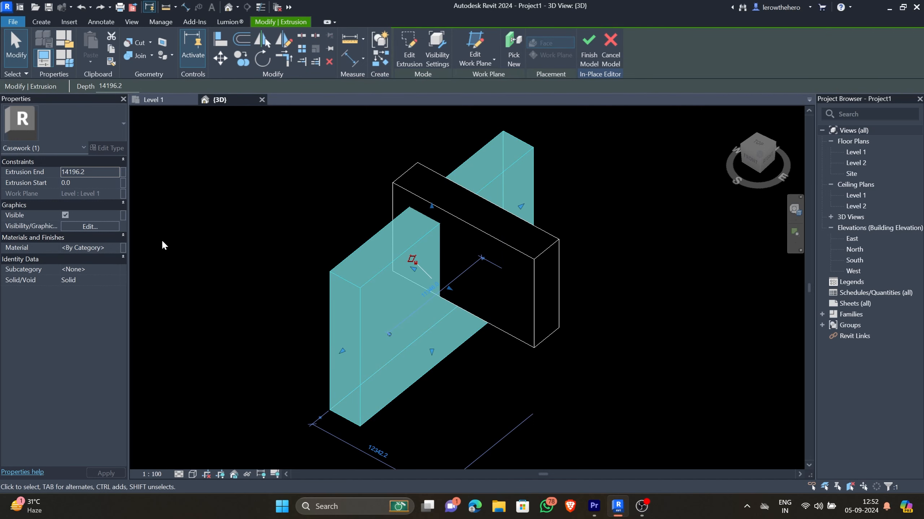
pyautogui.click(108, 225)
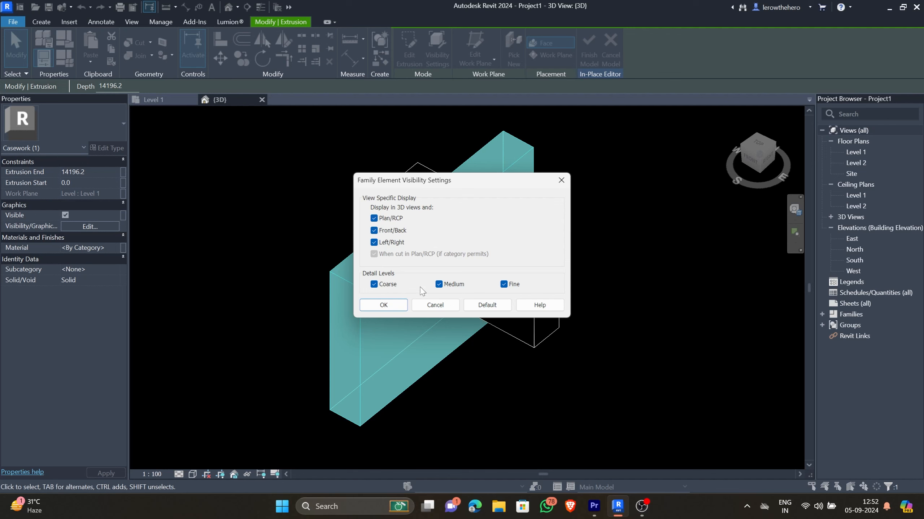
pyautogui.click(389, 308)
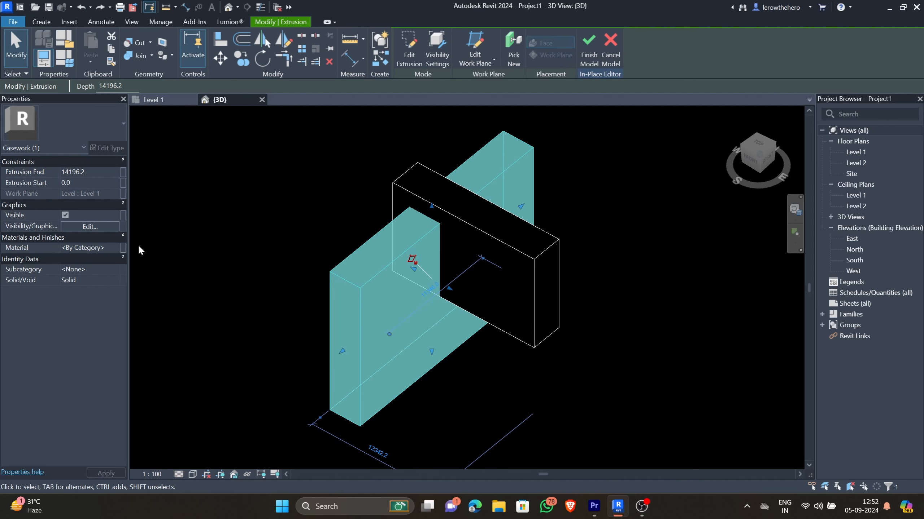
# - Search the project materials for "gyp" and choose a matching material for the long block
pyautogui.click(114, 245)
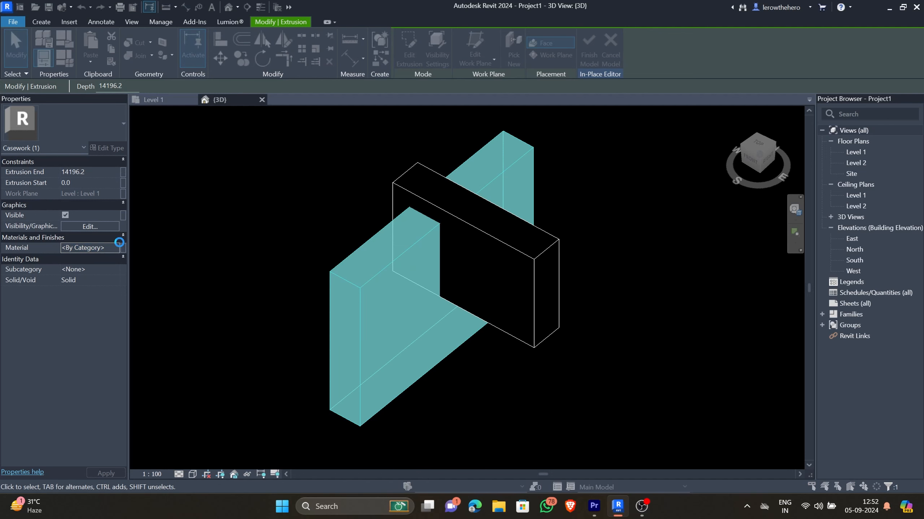
pyautogui.scroll(-4, 395, 256)
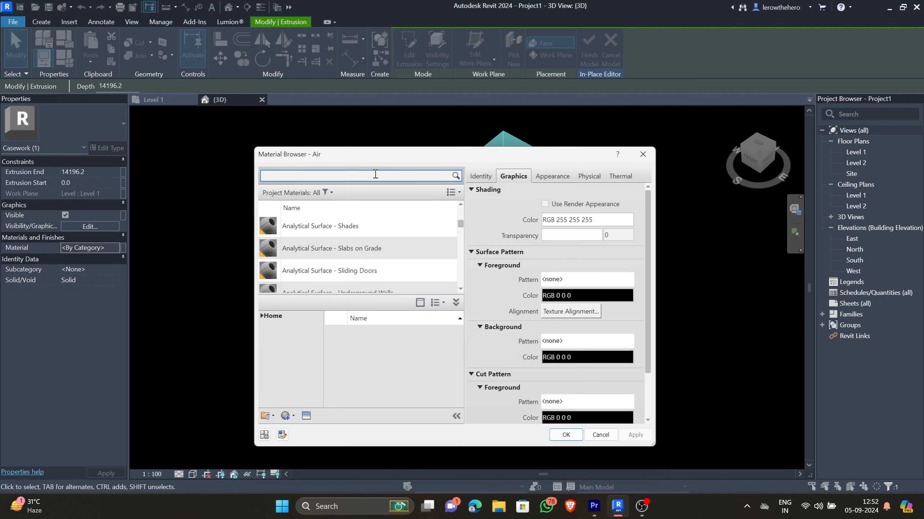
pyautogui.write('gyp')
pyautogui.click(338, 244)
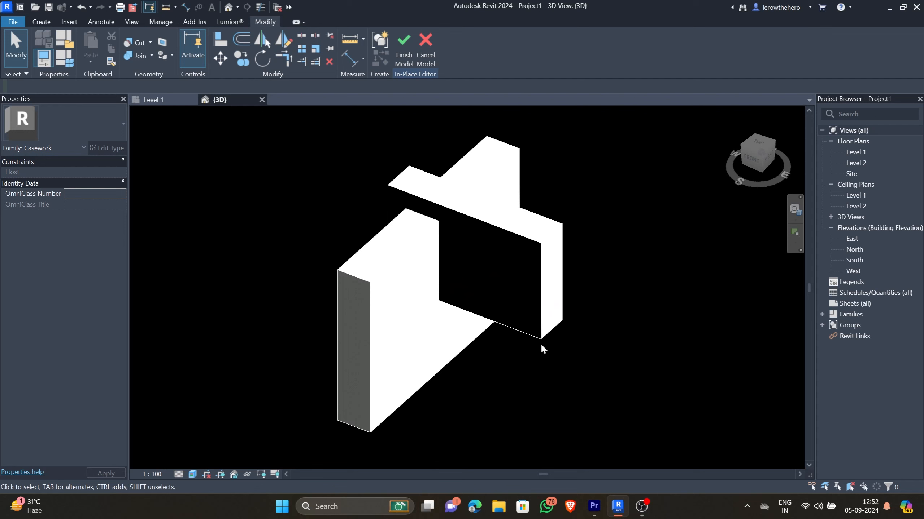
# - Convert the shorter crossing block from a solid to a void
pyautogui.click(537, 334)
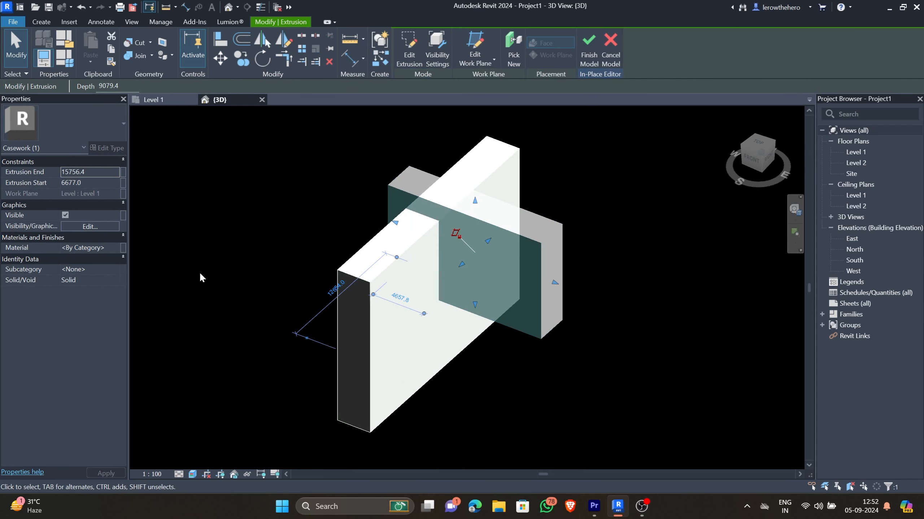
pyautogui.click(114, 280)
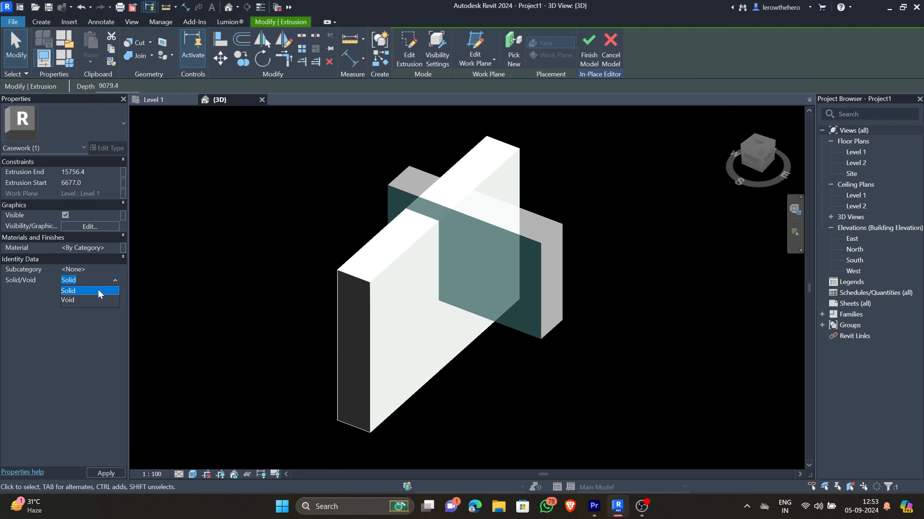
pyautogui.click(77, 299)
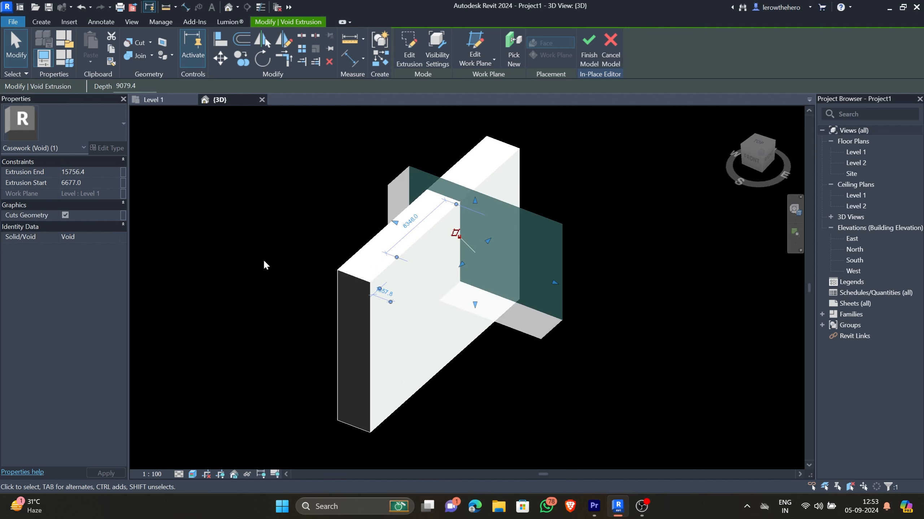
pyautogui.click(263, 259)
# - Use Cut Geometry to cut the long block with the crossing void, and finish the in-place model
pyautogui.moveTo(639, 321)
pyautogui.keyDown('shift'); pyautogui.mouseDown(button='middle')
pyautogui.moveTo(564, 338)
pyautogui.moveTo(664, 330)
pyautogui.moveTo(625, 332)
pyautogui.mouseUp(button='middle'); pyautogui.keyUp('shift')
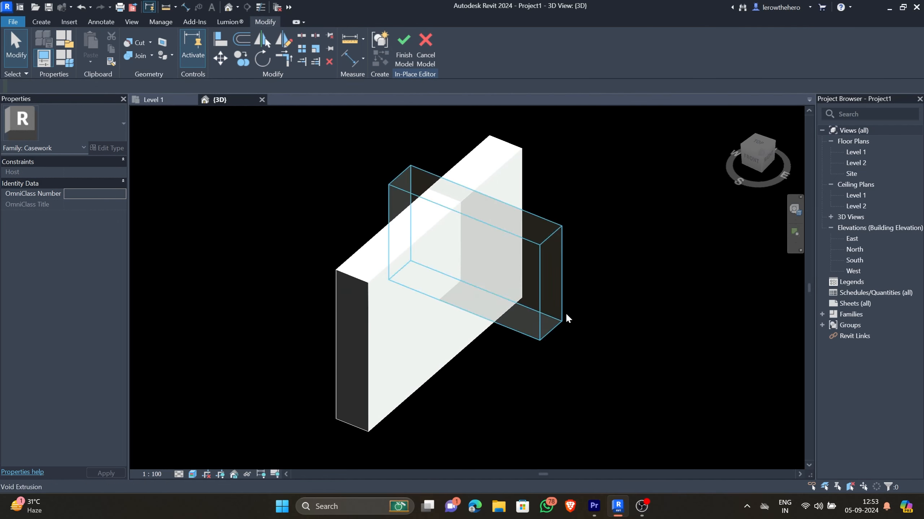
pyautogui.click(139, 40)
pyautogui.click(529, 333)
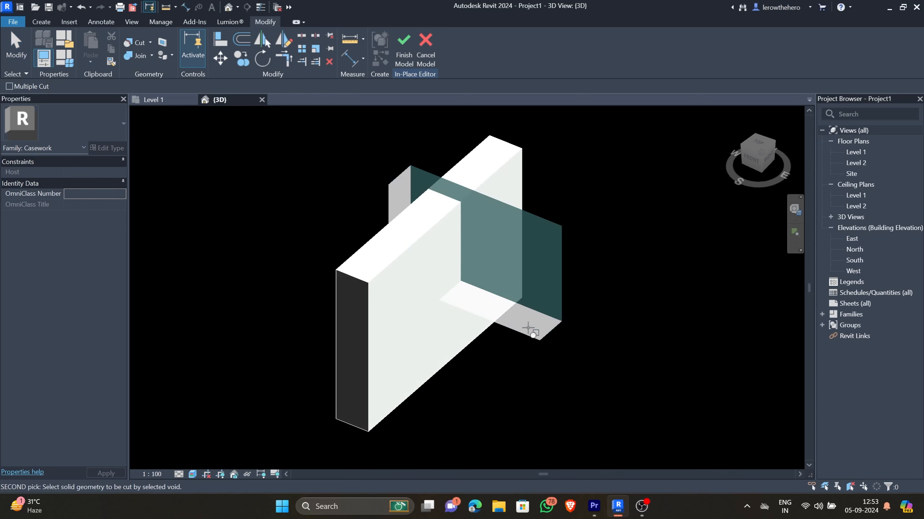
pyautogui.click(368, 285)
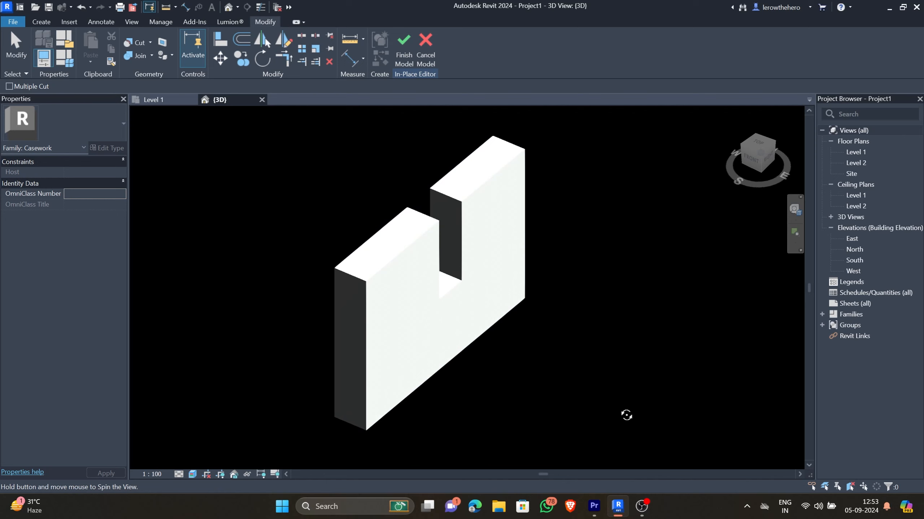
pyautogui.keyDown('shift'); pyautogui.moveTo(625, 417); pyautogui.dragTo(601, 401, button='middle'); pyautogui.keyUp('shift')
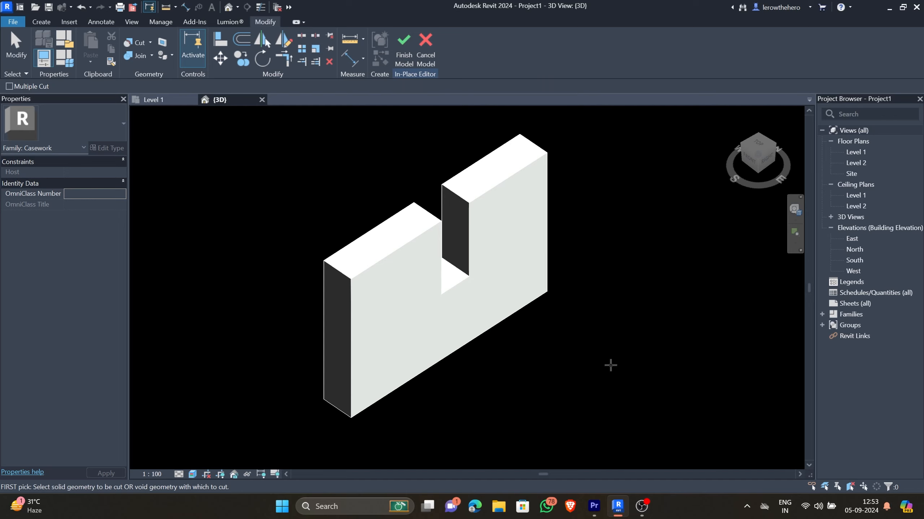
pyautogui.click(404, 46)
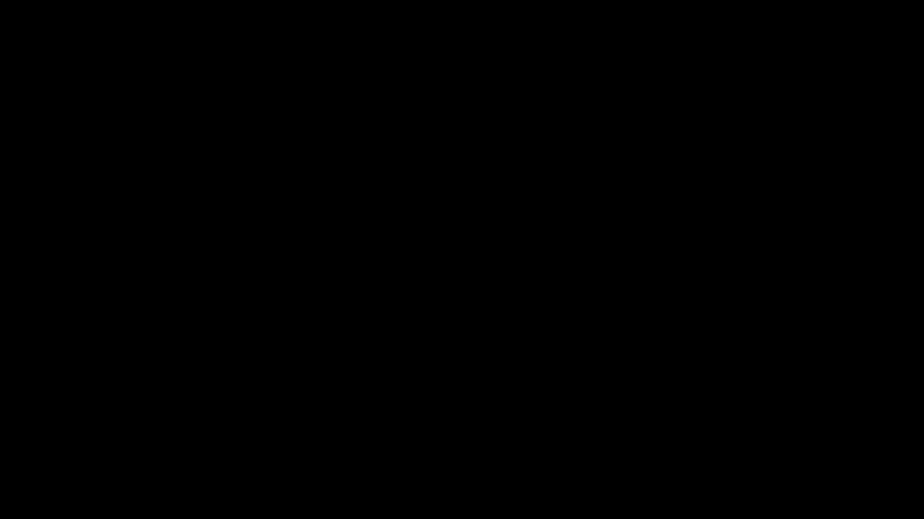